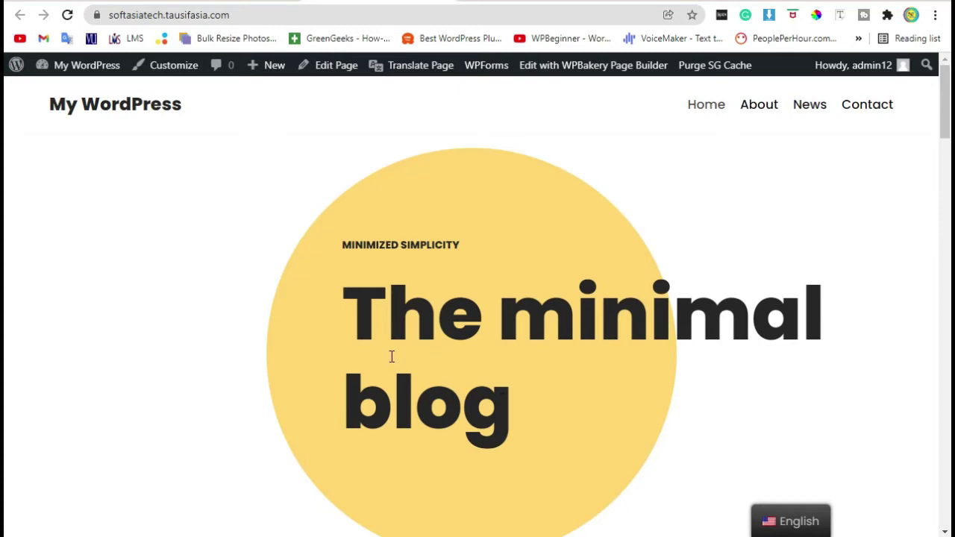
Go from the WordPress admin dashboard to the Plugins > Add New page
scroll(260, 335, "down", 5)
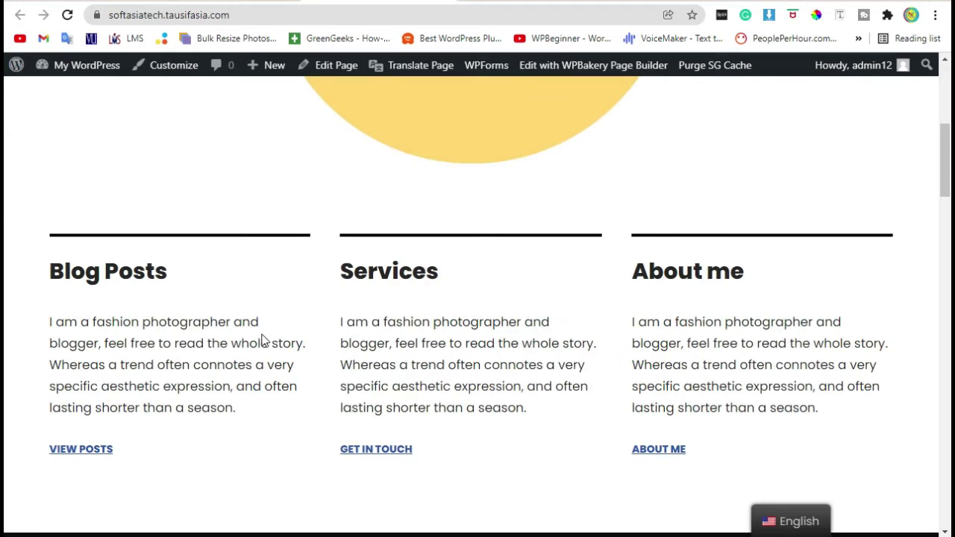
scroll(262, 336, "down", 3)
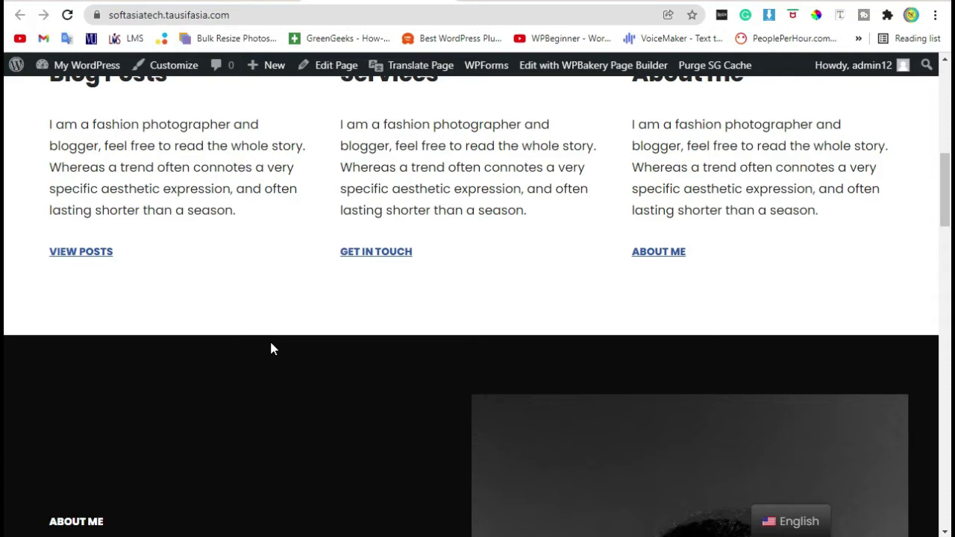
scroll(271, 345, "up", 2)
scroll(269, 339, "up", 8)
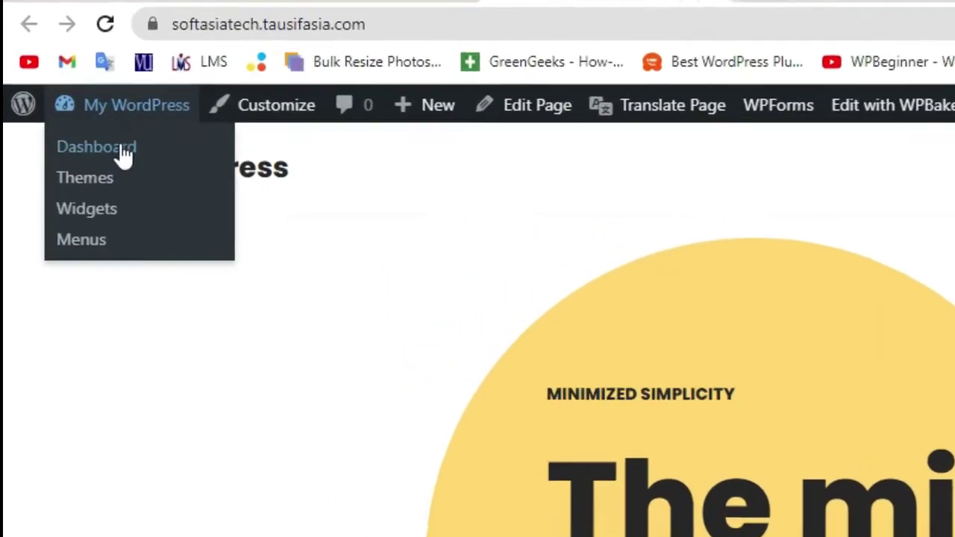
mouse_move(107, 81)
left_click(120, 150)
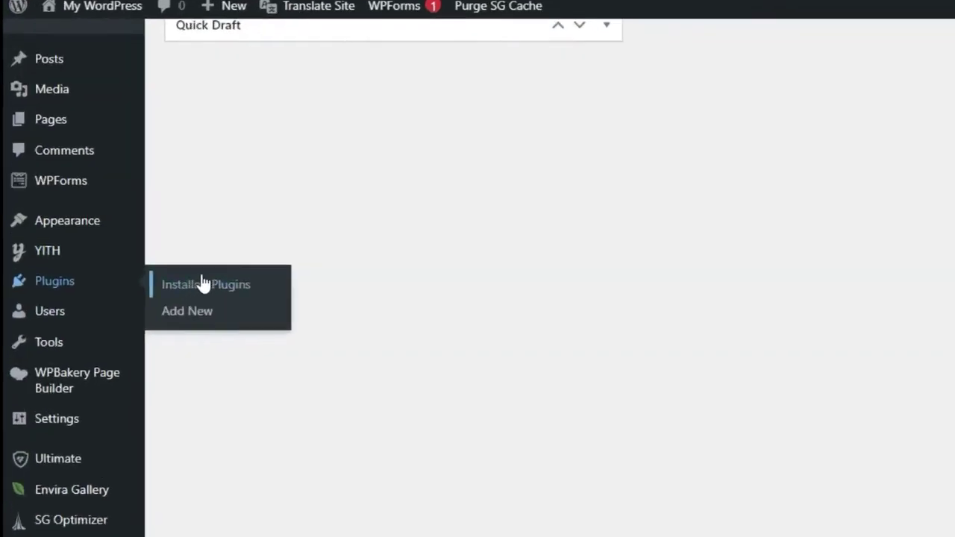
left_click(187, 311)
mouse_move(57, 419)
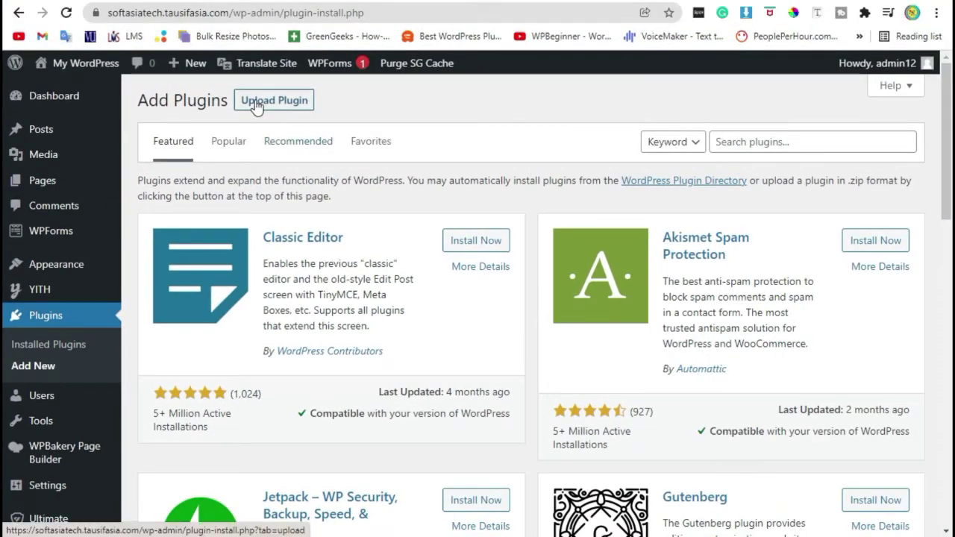
Select Ultimate_VC_Addons.zip from the Desktop as the plugin upload file
left_click(254, 107)
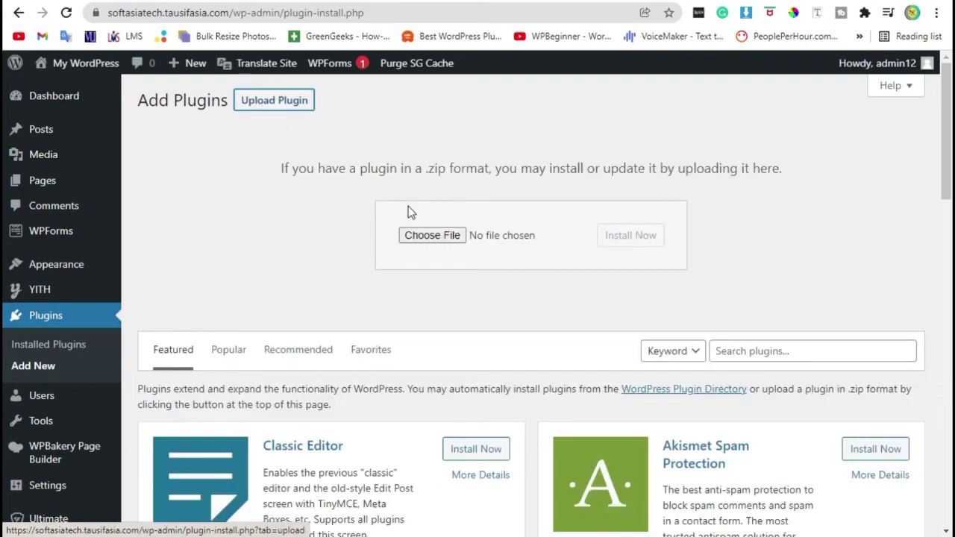
left_click(453, 237)
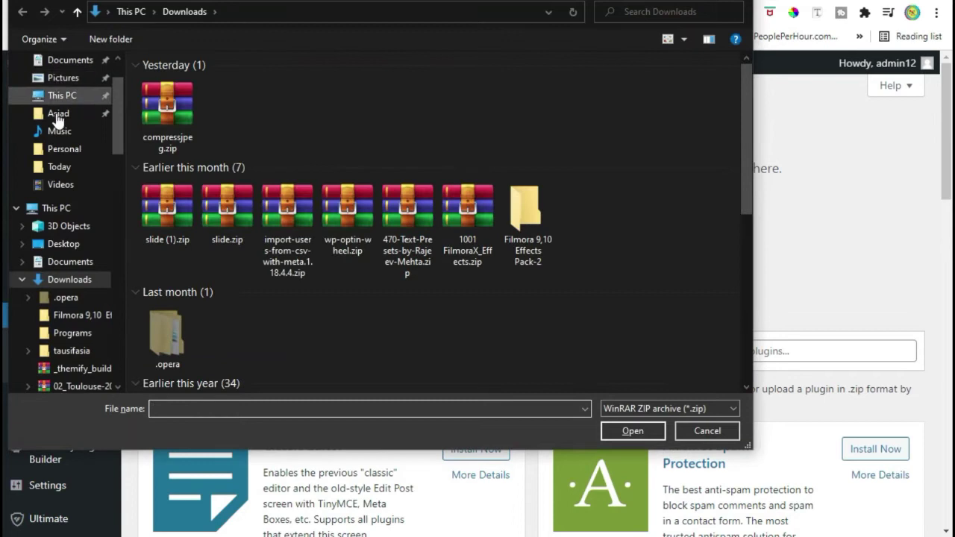
left_click(82, 245)
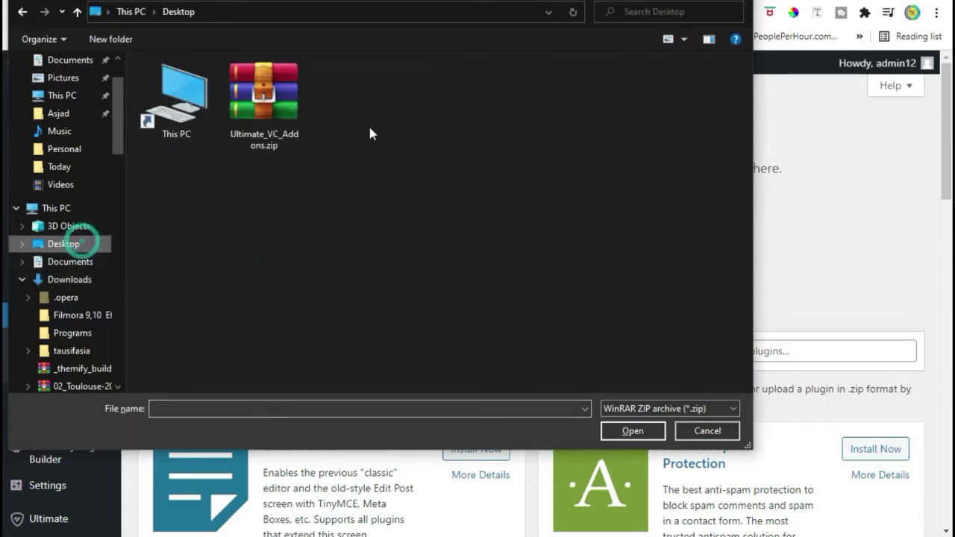
double_click(271, 119)
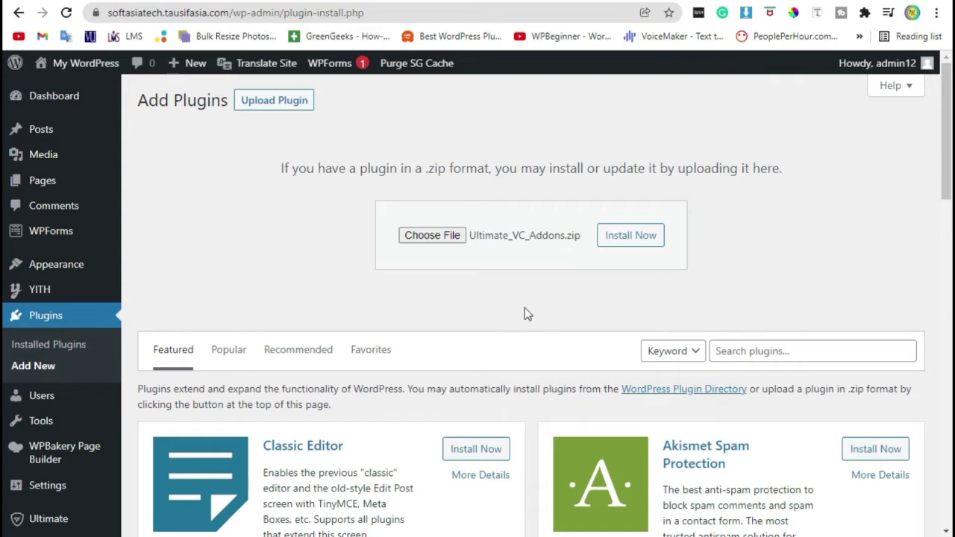
Install the uploaded zip, replacing the current Ultimate Addons plugin with the uploaded version
left_click(630, 239)
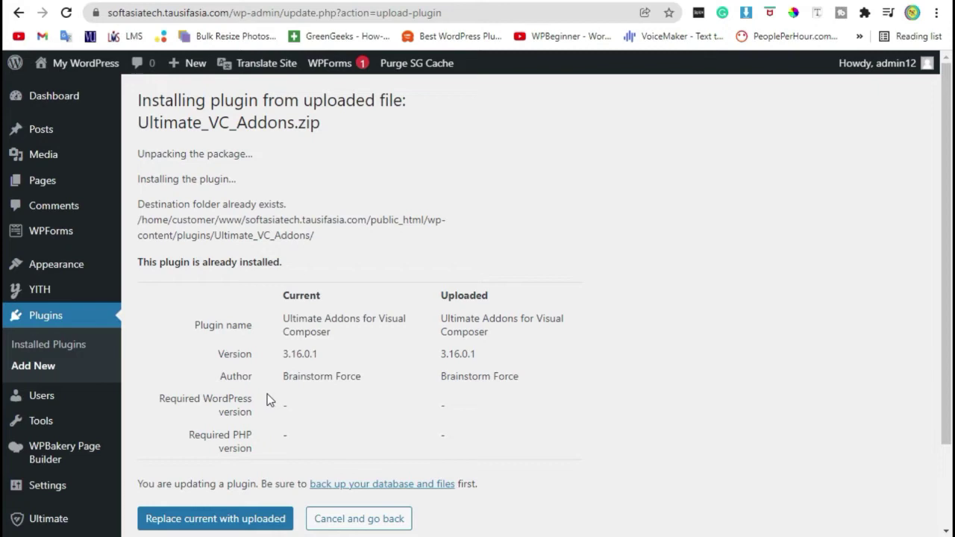
scroll(342, 442, "down", 3)
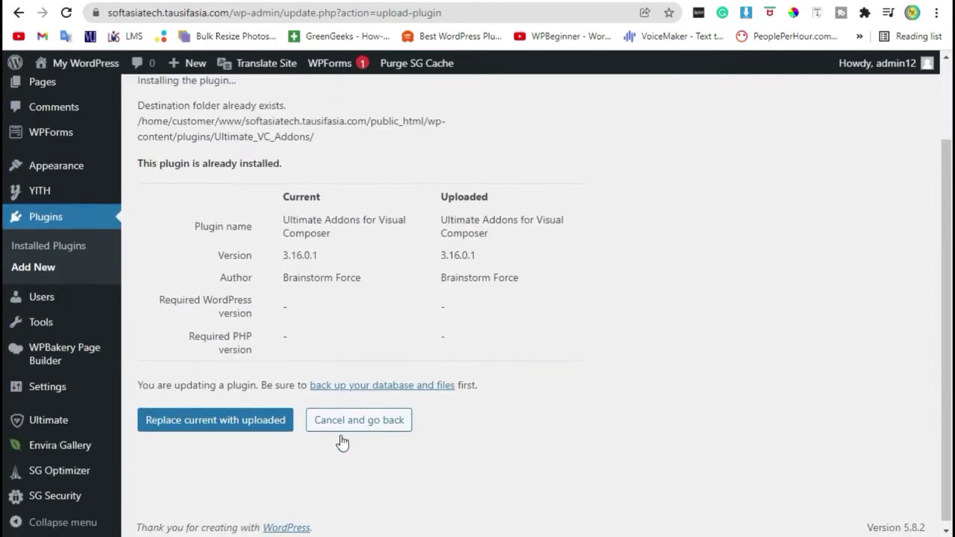
left_click(282, 424)
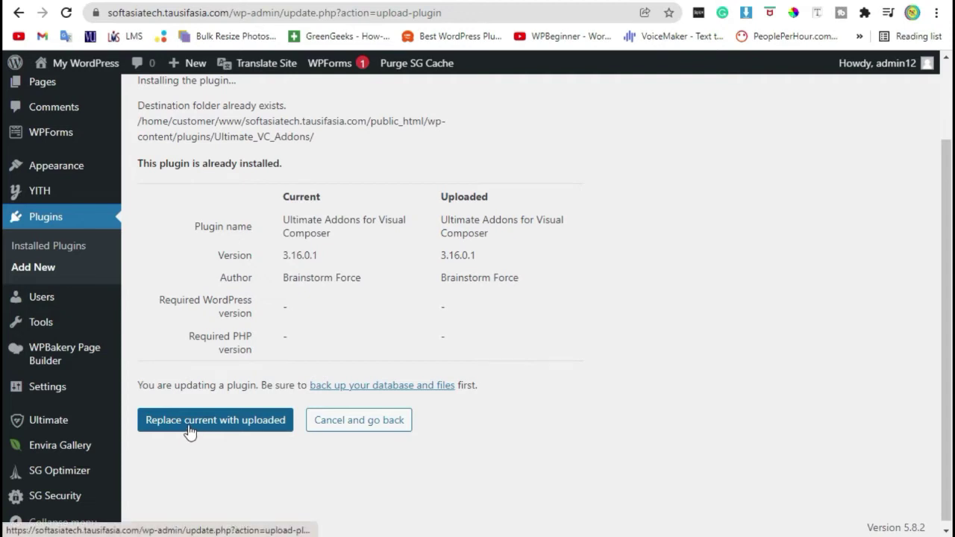
left_click(190, 431)
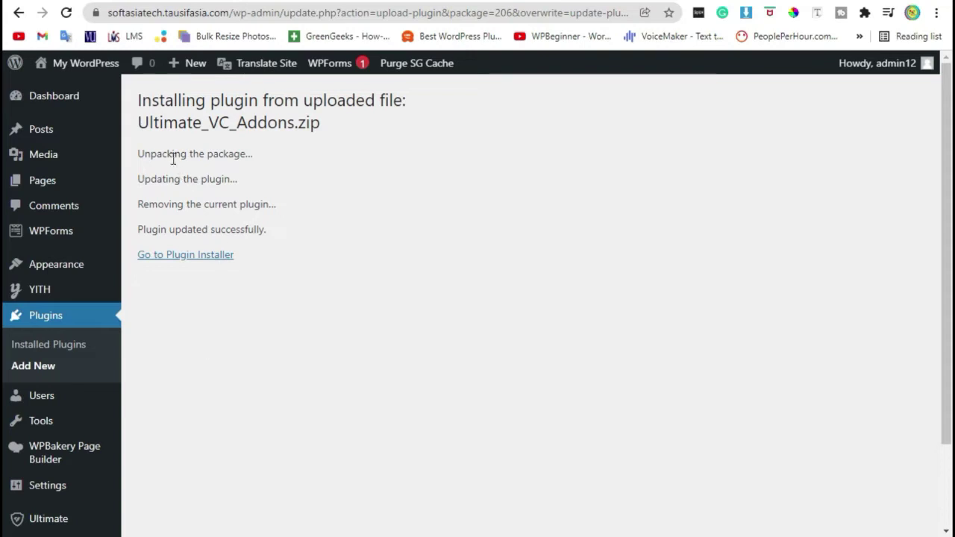
left_click_drag(145, 231, 264, 229)
mouse_move(88, 155)
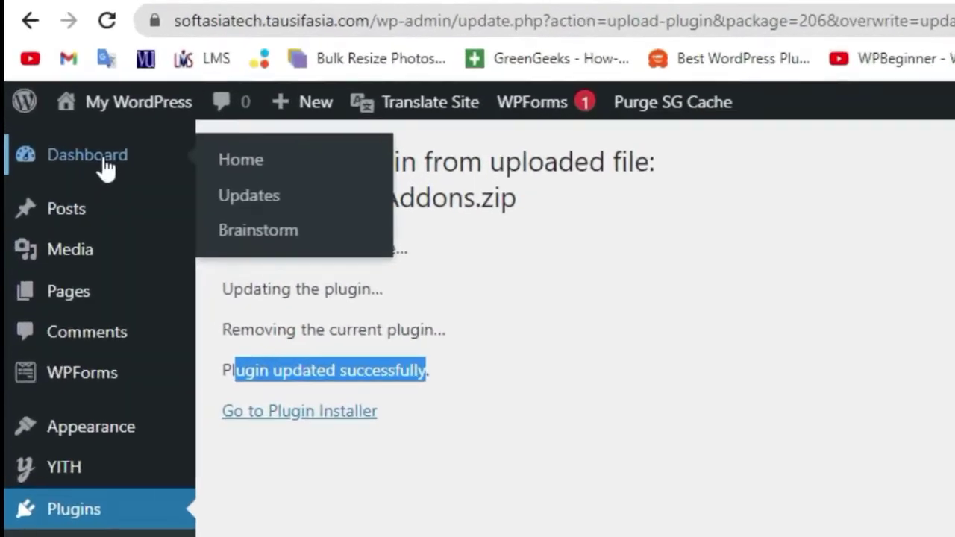
Create a new page titled 'Addons' and switch it to the WPBakery backend editor
left_click(59, 98)
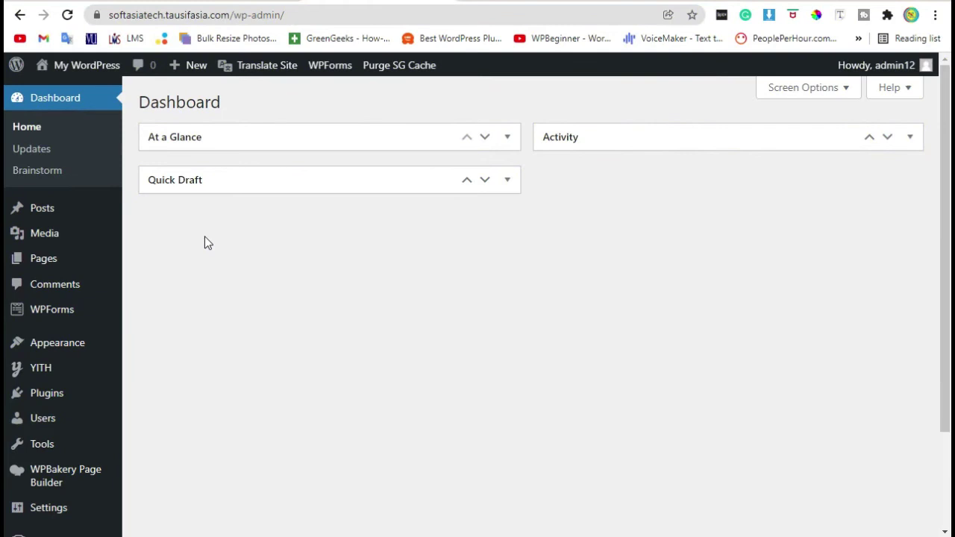
mouse_move(68, 291)
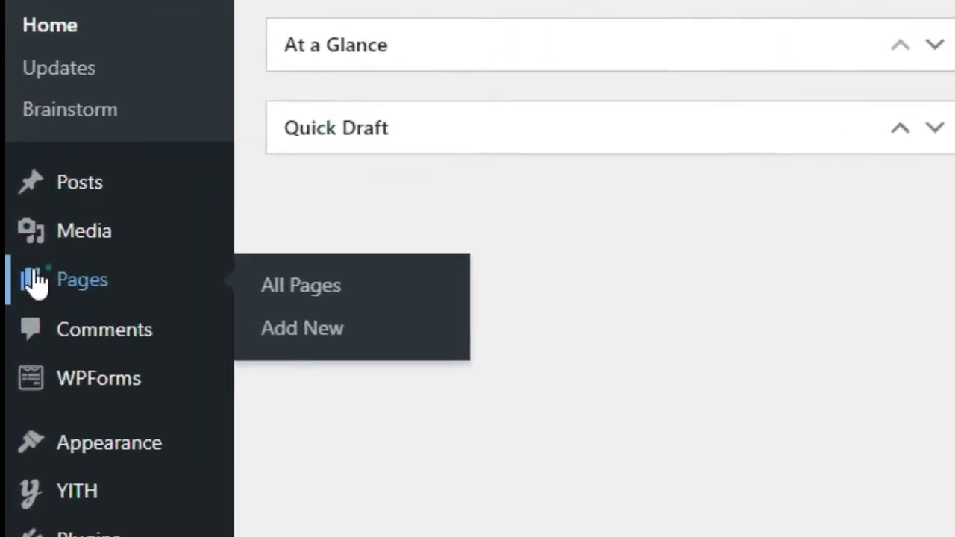
left_click(455, 350)
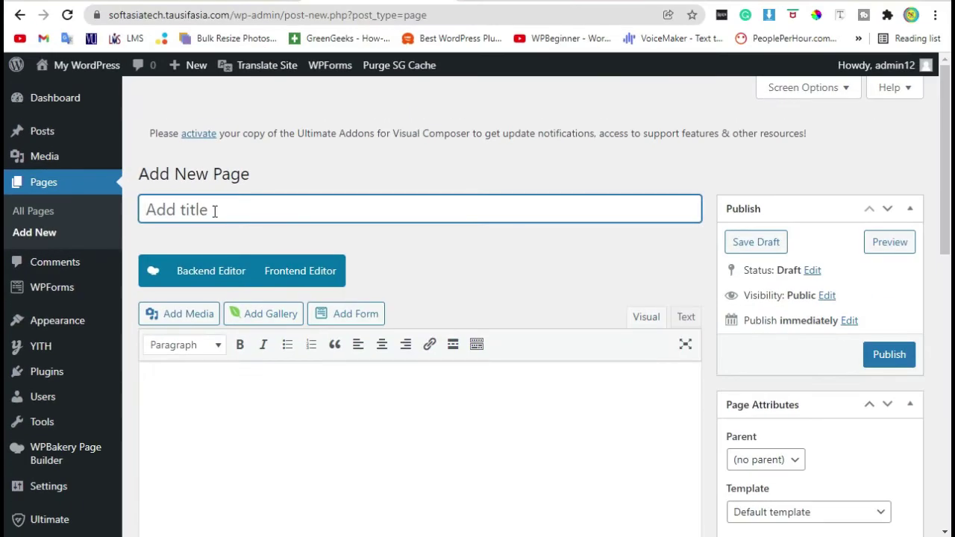
type("Addo")
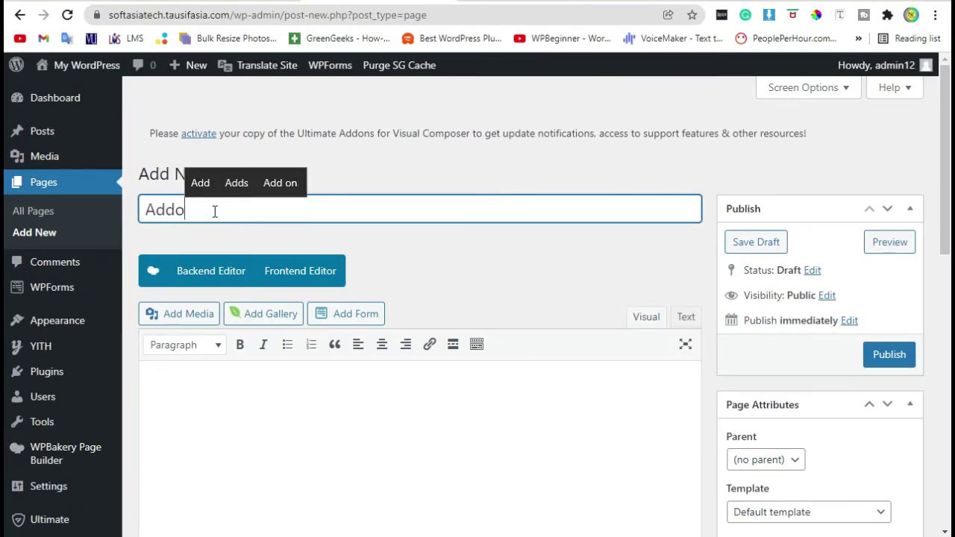
type("ns")
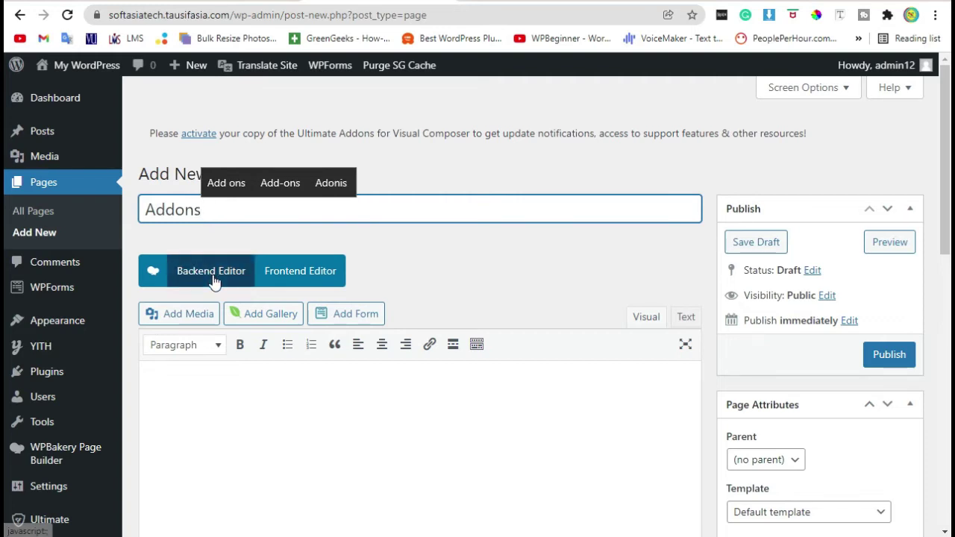
left_click(214, 281)
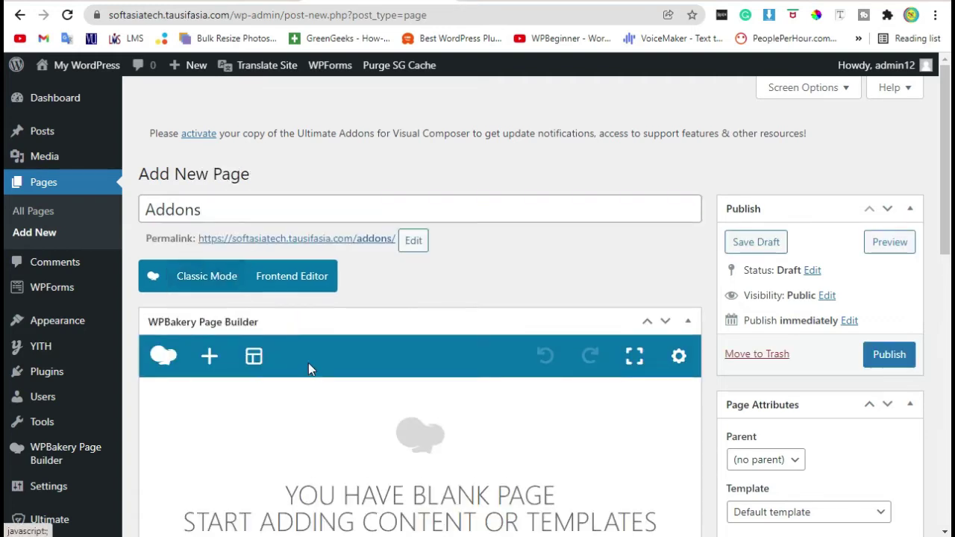
scroll(309, 366, "down", 5)
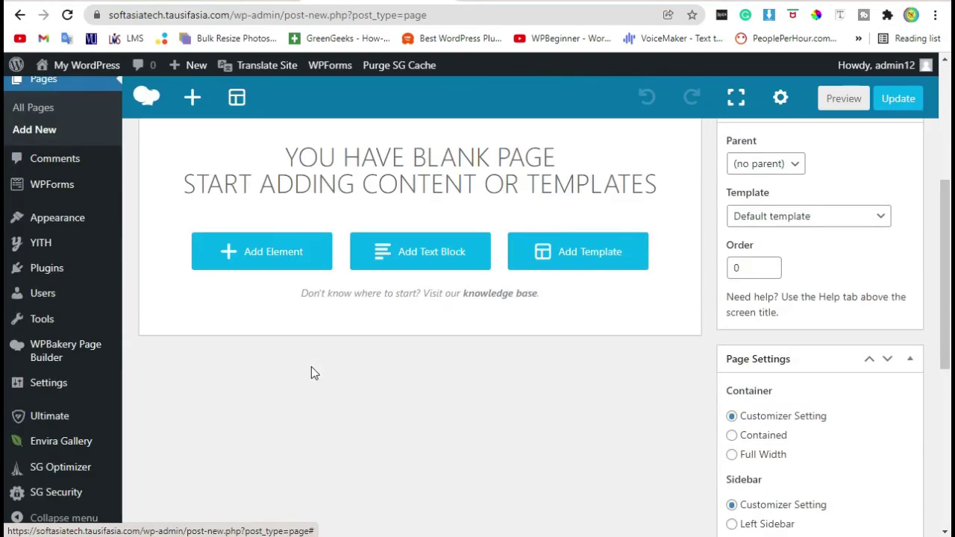
Add a Fancy Text element from the Ultimate VC Addons tab to the page
left_click(237, 254)
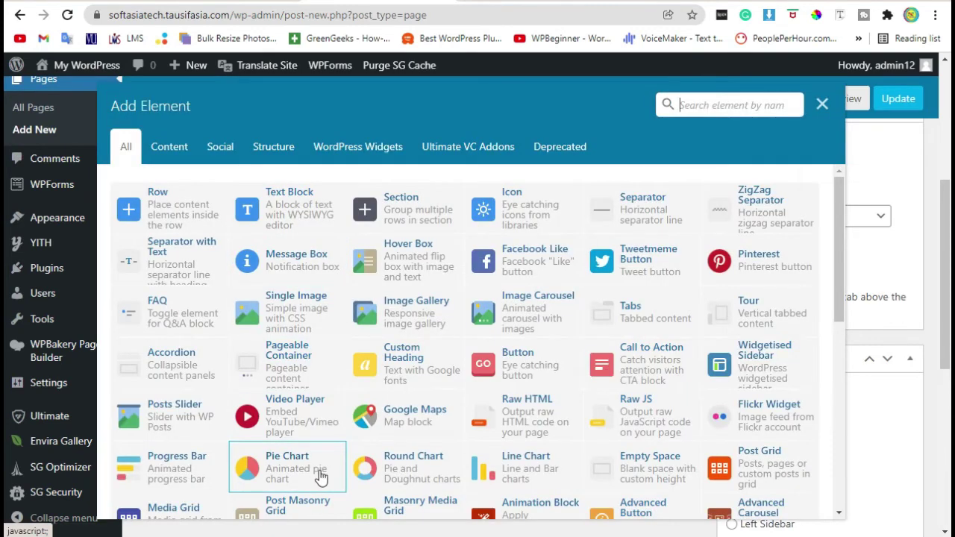
left_click(478, 152)
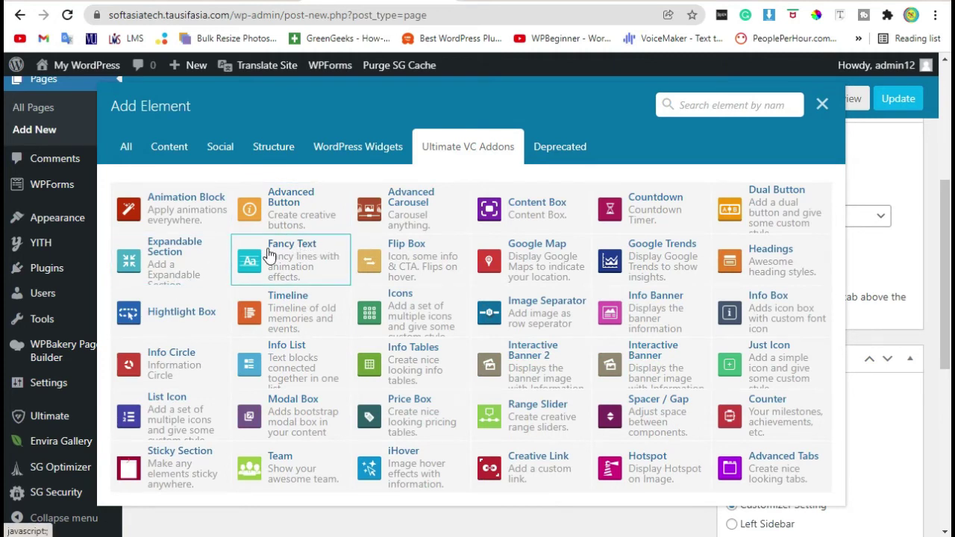
left_click(323, 259)
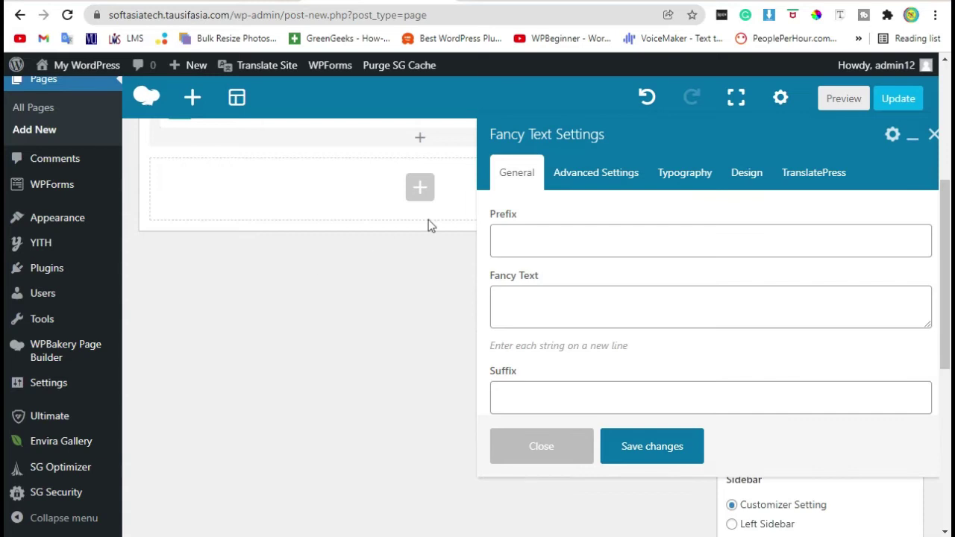
Enter 'We're The Best' as the Fancy Text prefix
left_click(563, 244)
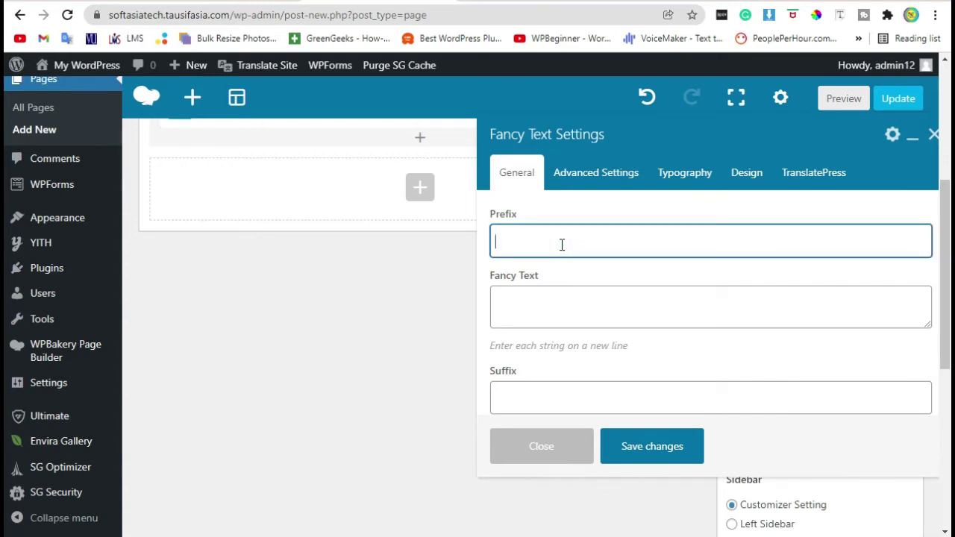
type("We")
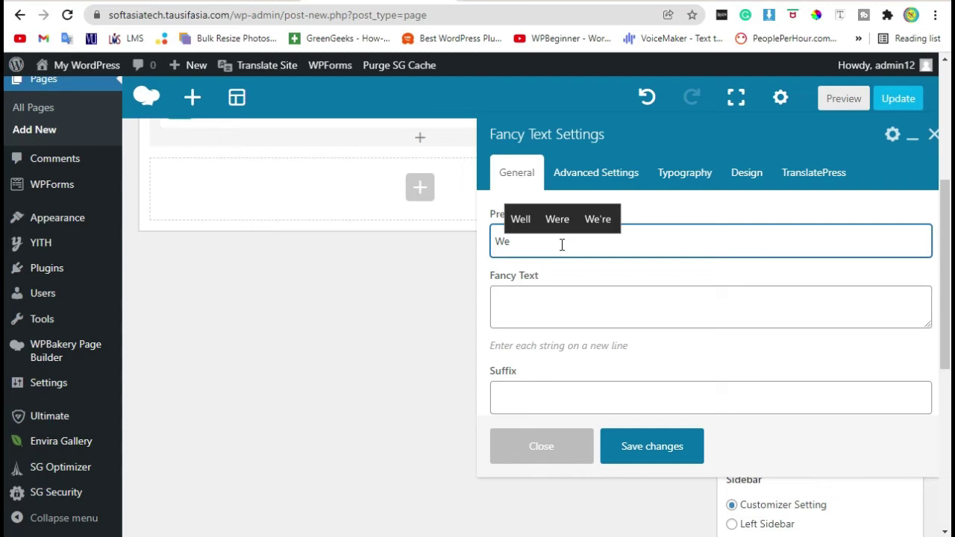
key("Tab")
key("Tab")
key("Tab")
key("Return")
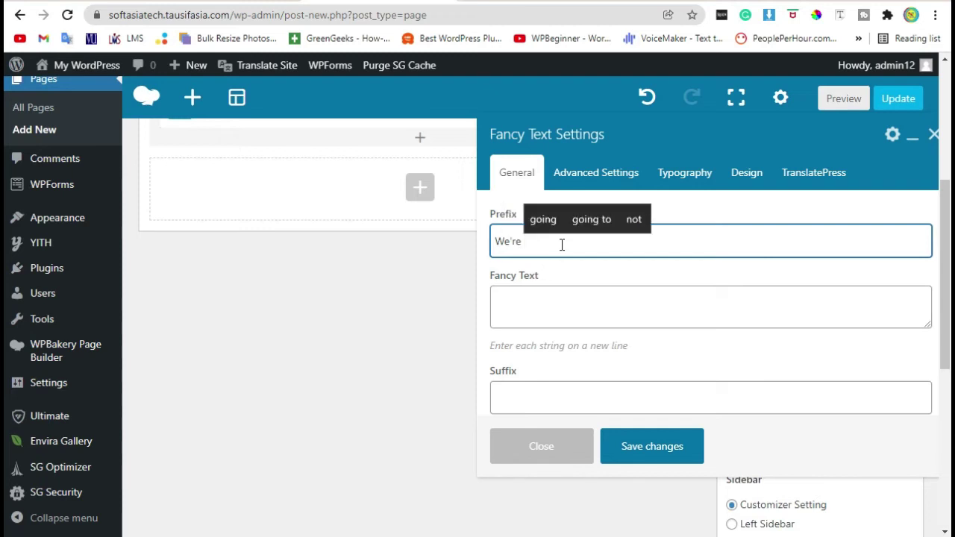
type("The ")
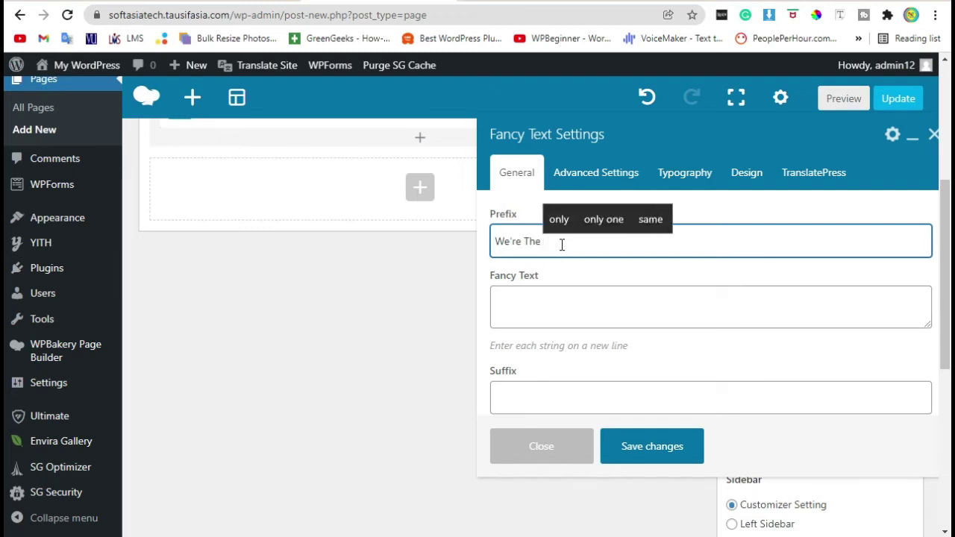
type("Best")
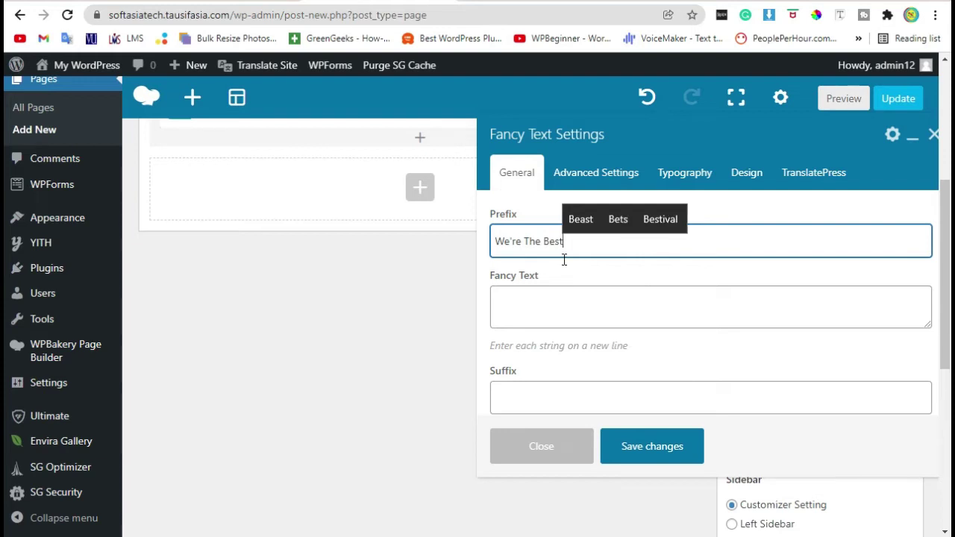
left_click(587, 316)
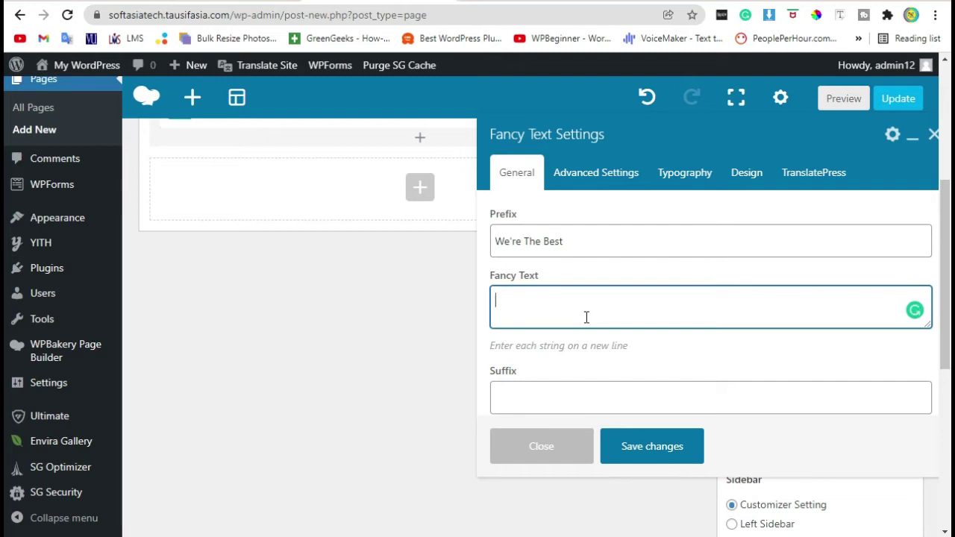
Enter rotating strings 'Web Developers', 'Web Designers' and 'Web^1000 Experts' on separate lines
type("Web")
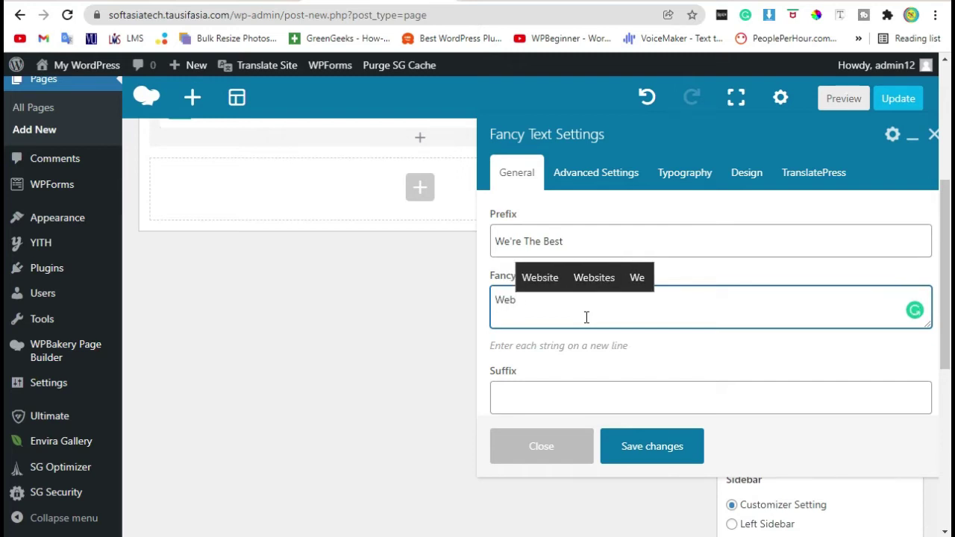
type("de")
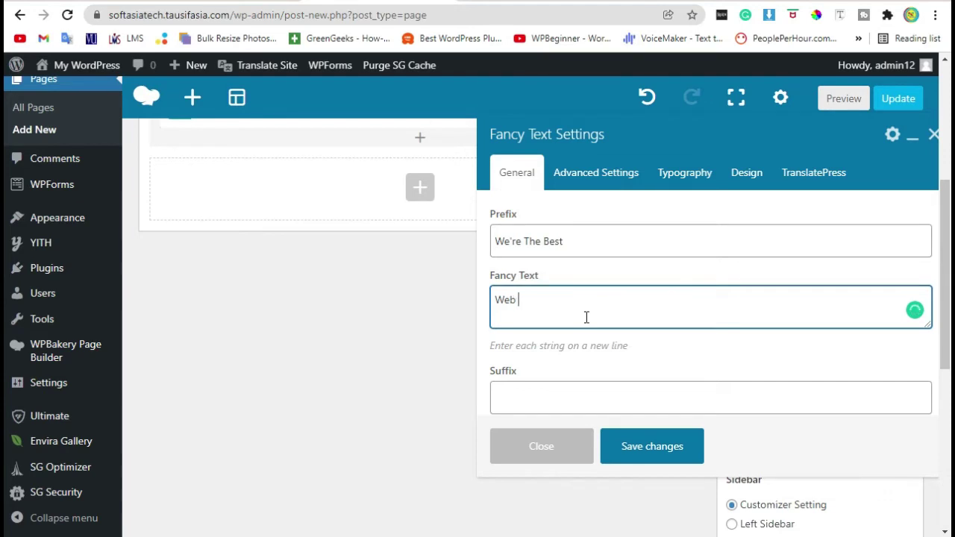
type("Develop")
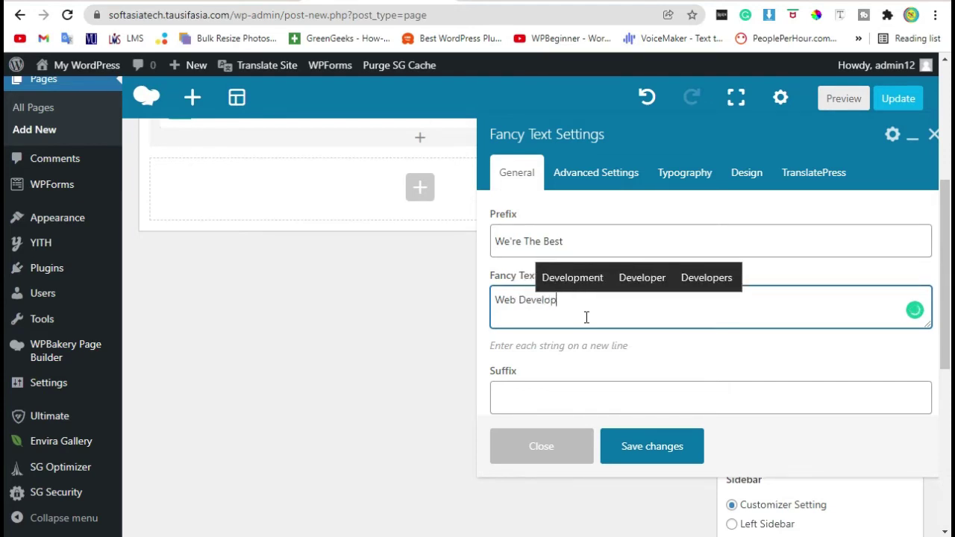
type("ers")
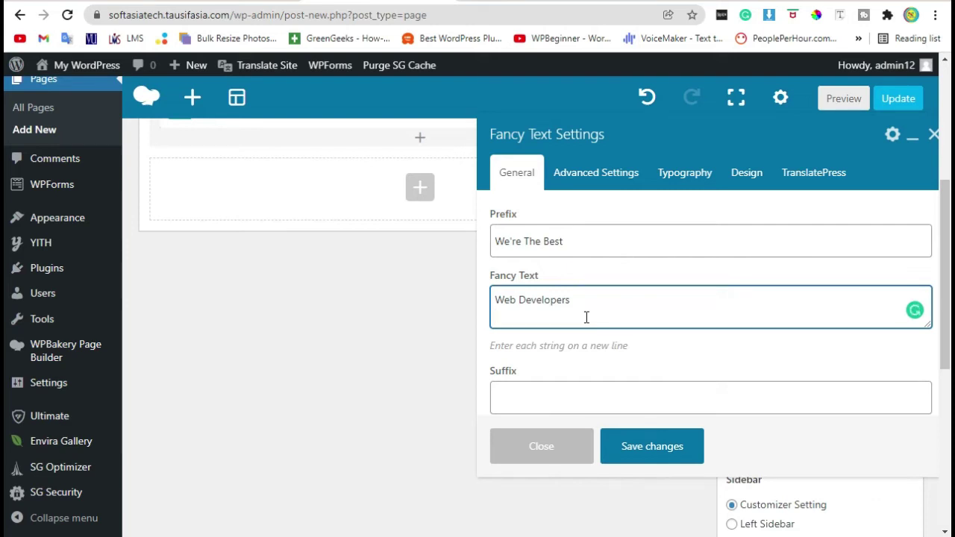
key("Return")
type("Web D")
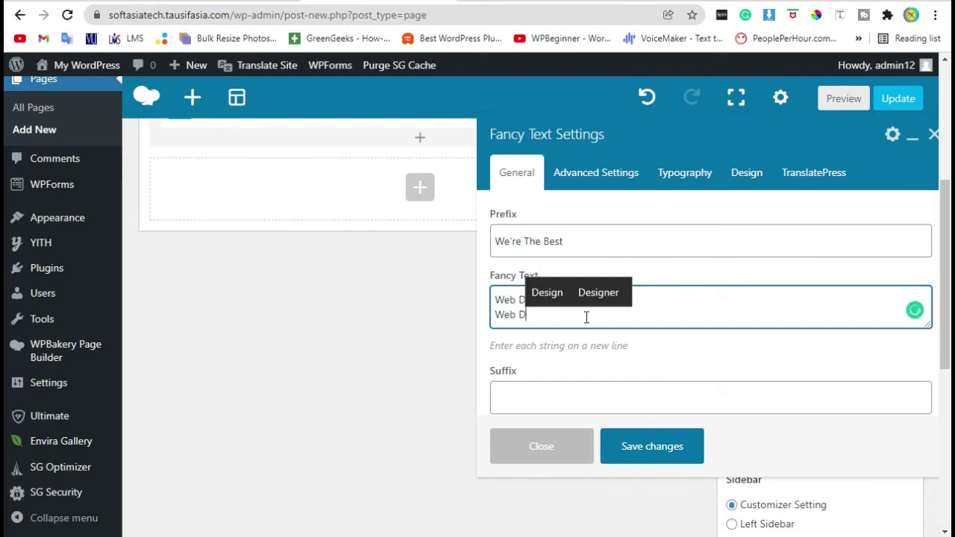
type("esig")
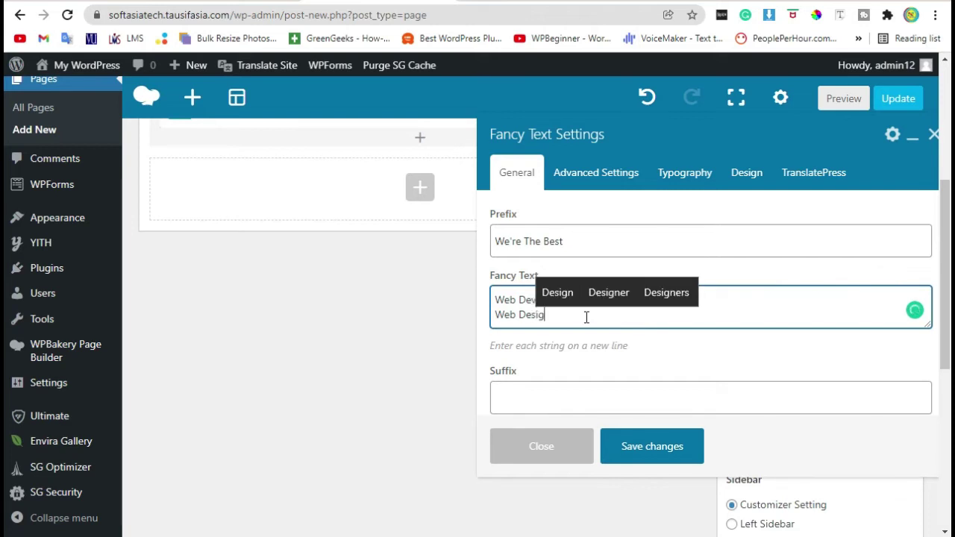
type("hners")
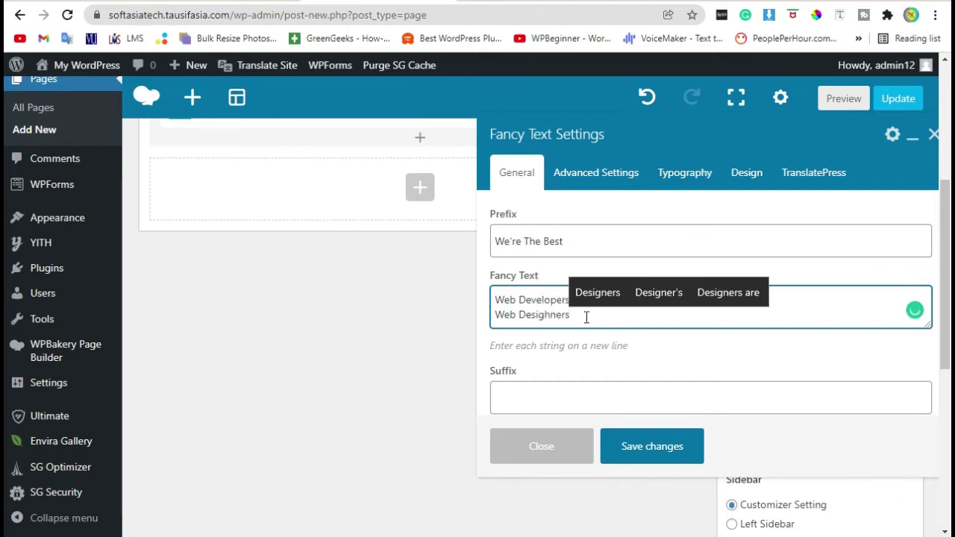
key("Tab")
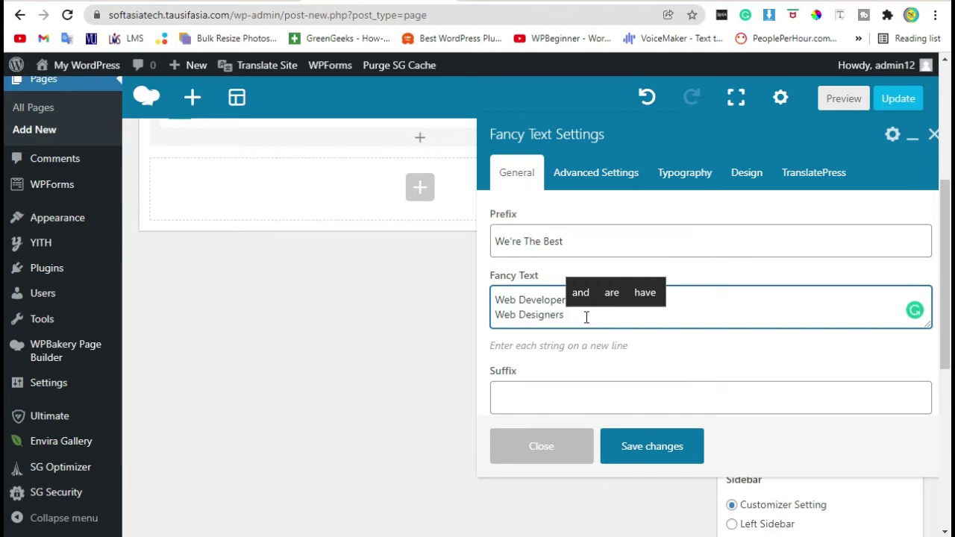
key("Return")
key("BackSpace")
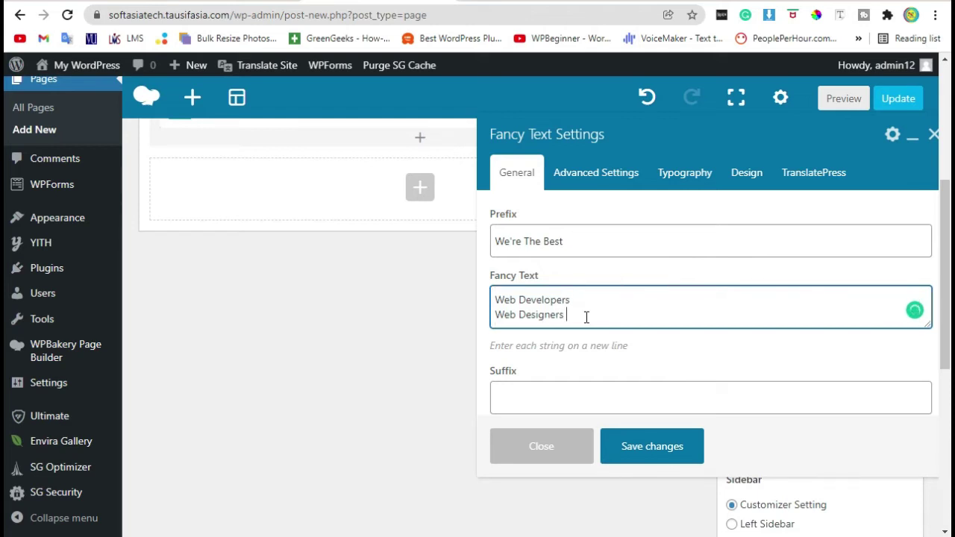
key("Return")
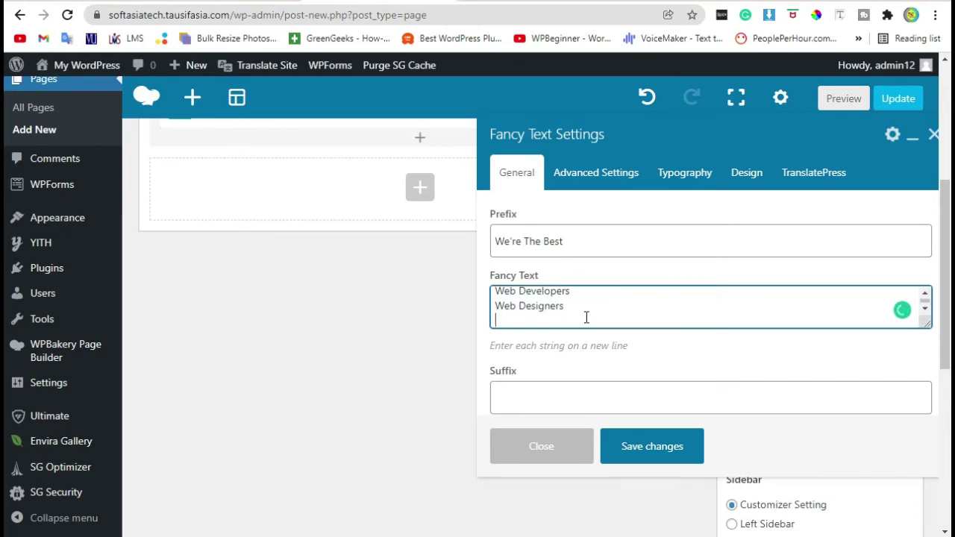
type("Web")
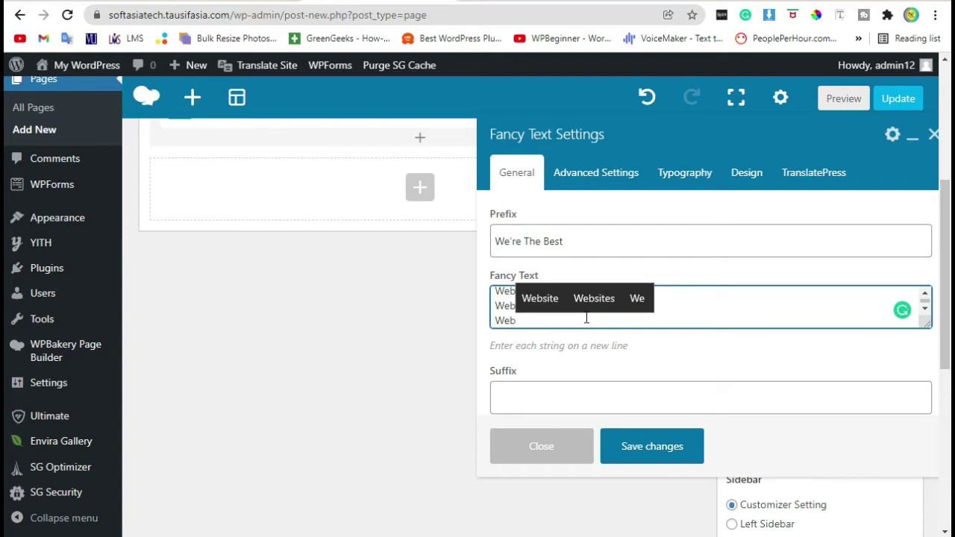
type("^1")
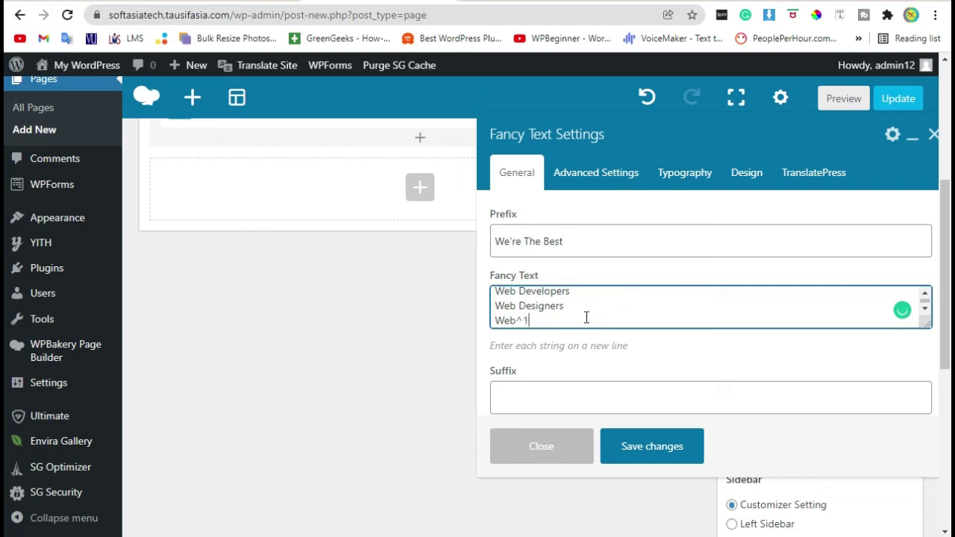
type("000")
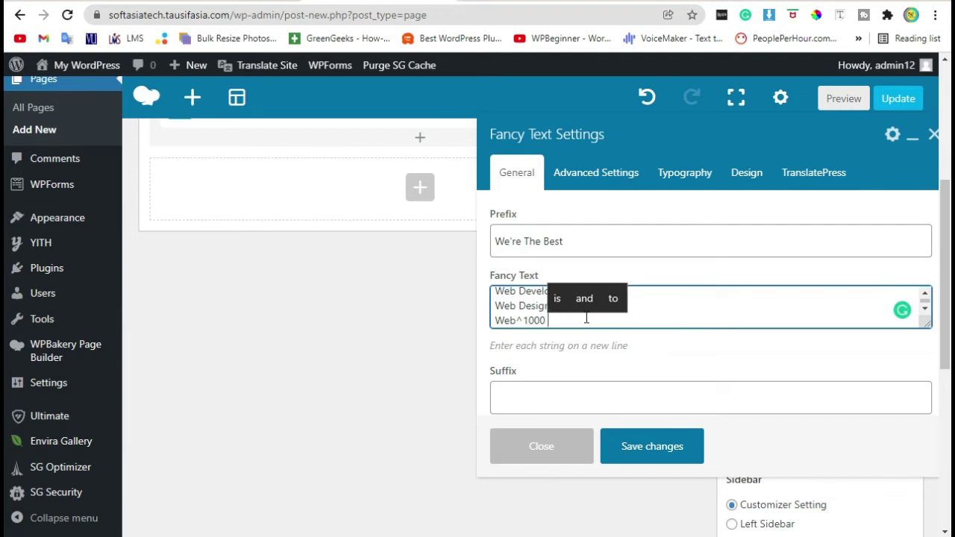
type("Exper")
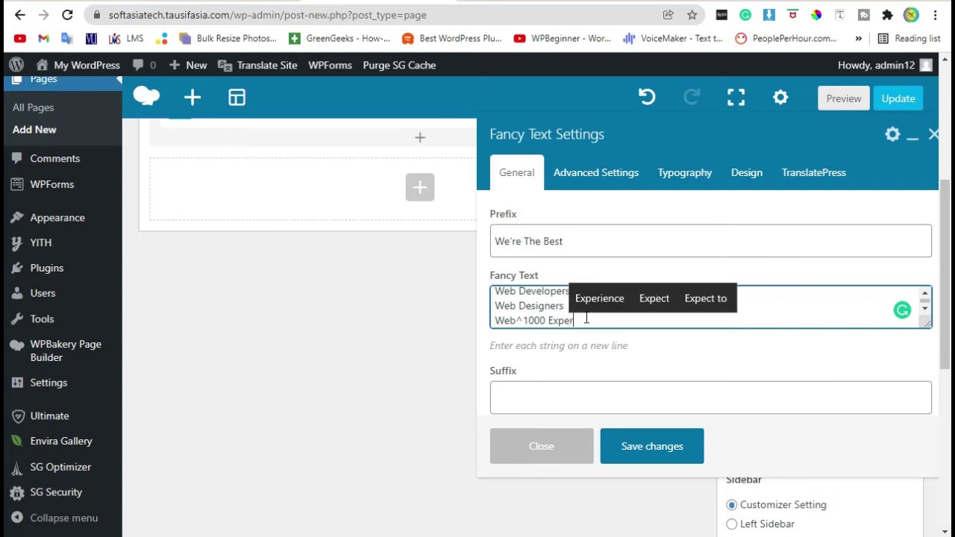
type("ts")
scroll(573, 340, "down", 3)
scroll(573, 340, "down", 1)
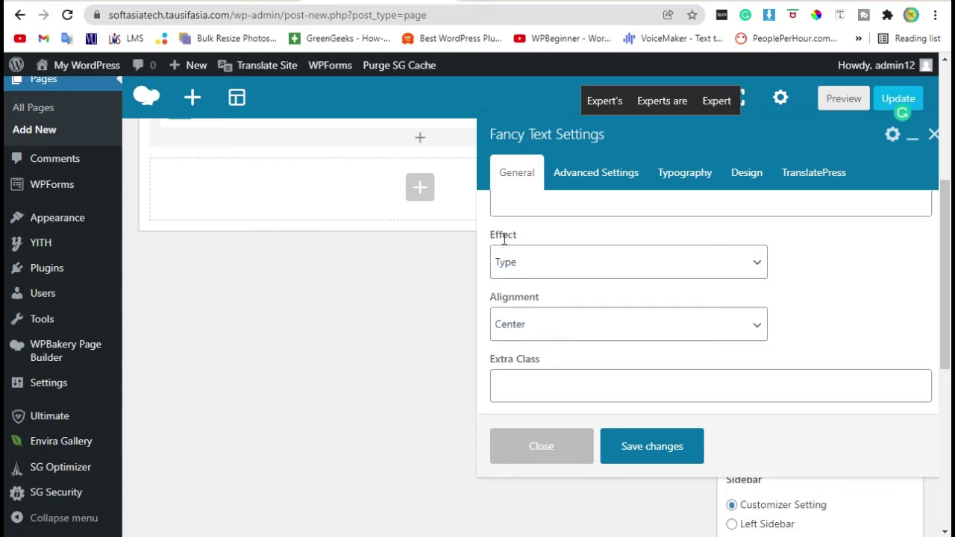
scroll(528, 294, "up", 2)
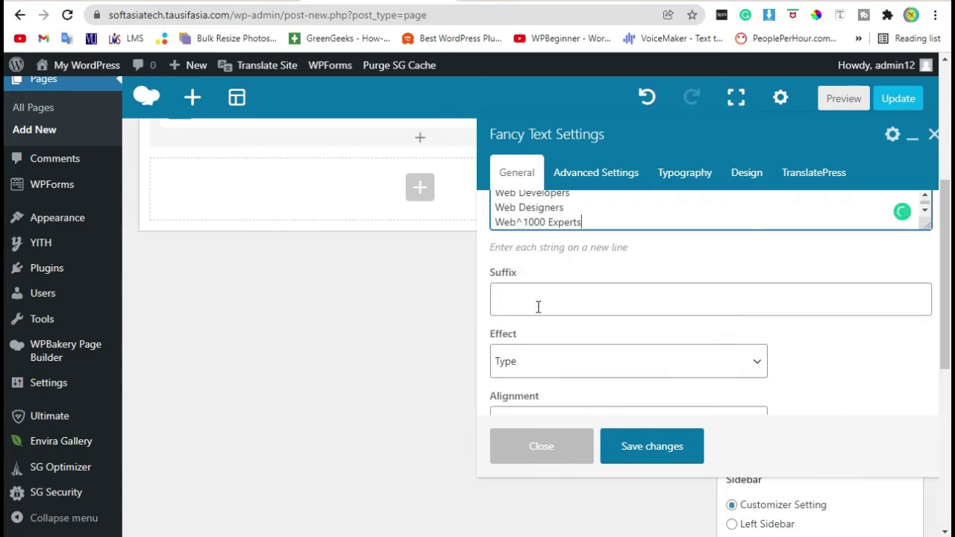
left_click(537, 307)
scroll(537, 310, "up", 2)
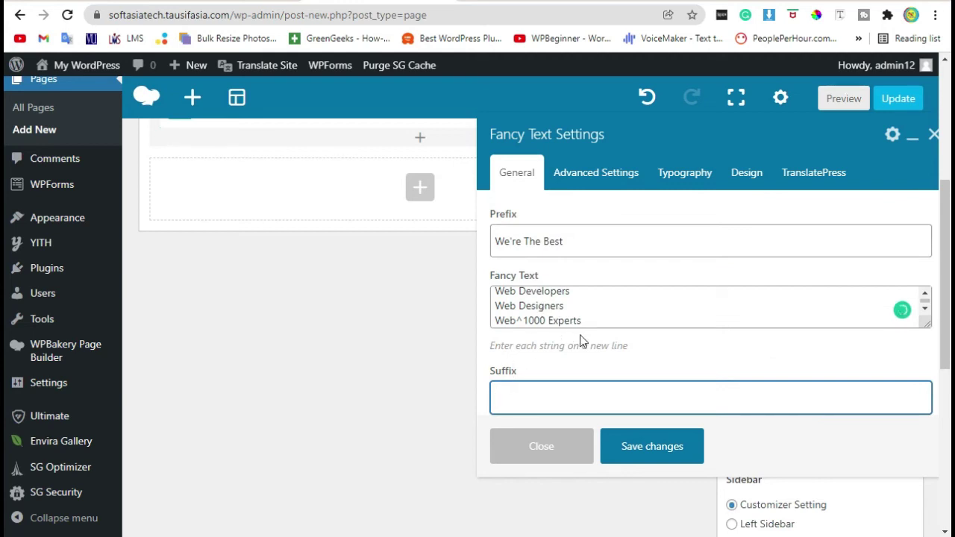
left_click_drag(599, 322, 484, 298)
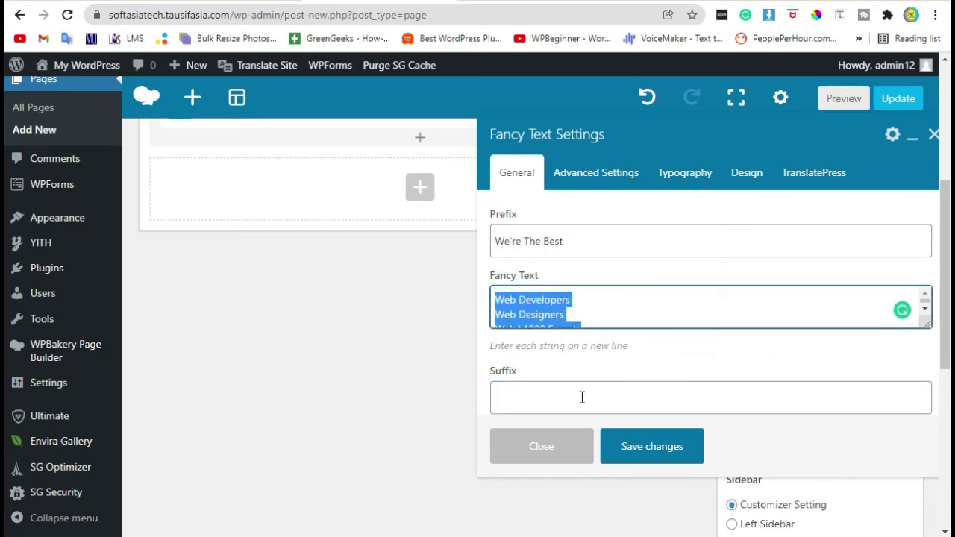
left_click(546, 348)
scroll(552, 361, "down", 2)
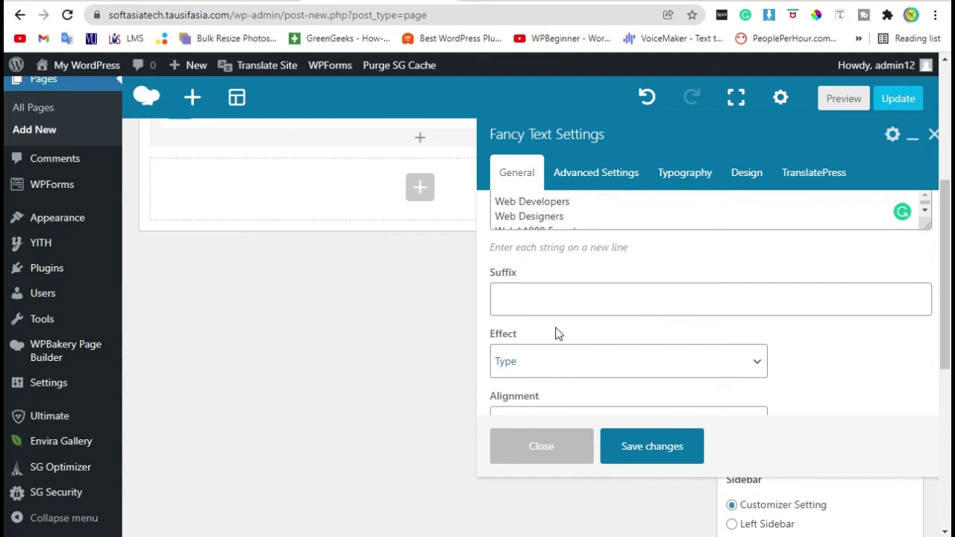
scroll(535, 309, "down", 3)
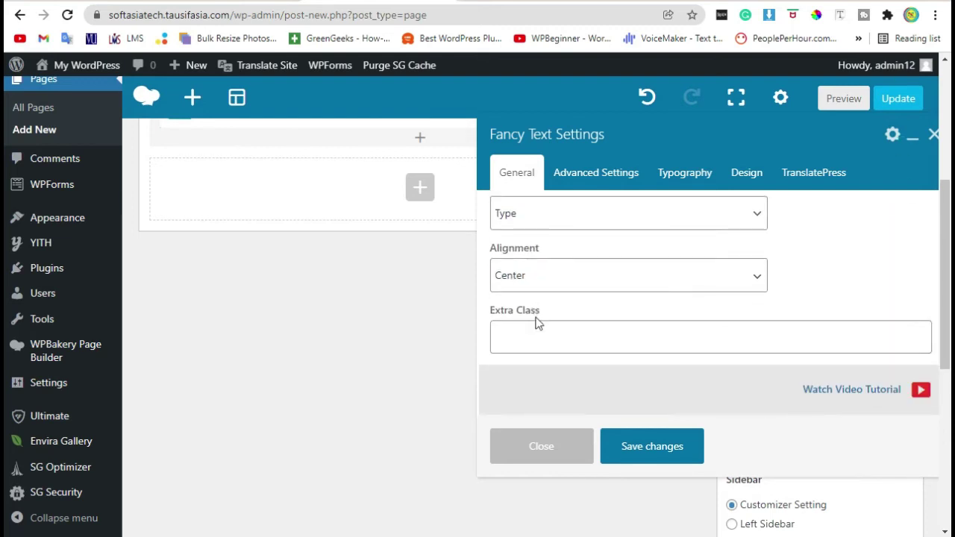
left_click(540, 283)
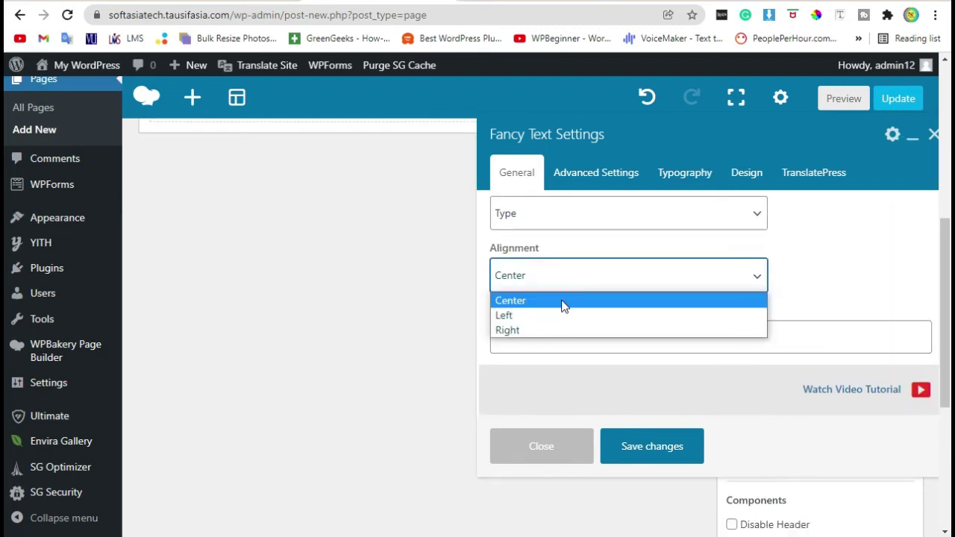
left_click(563, 303)
Set the Fancy Text typing speed to 50 in the timing settings
left_click(578, 180)
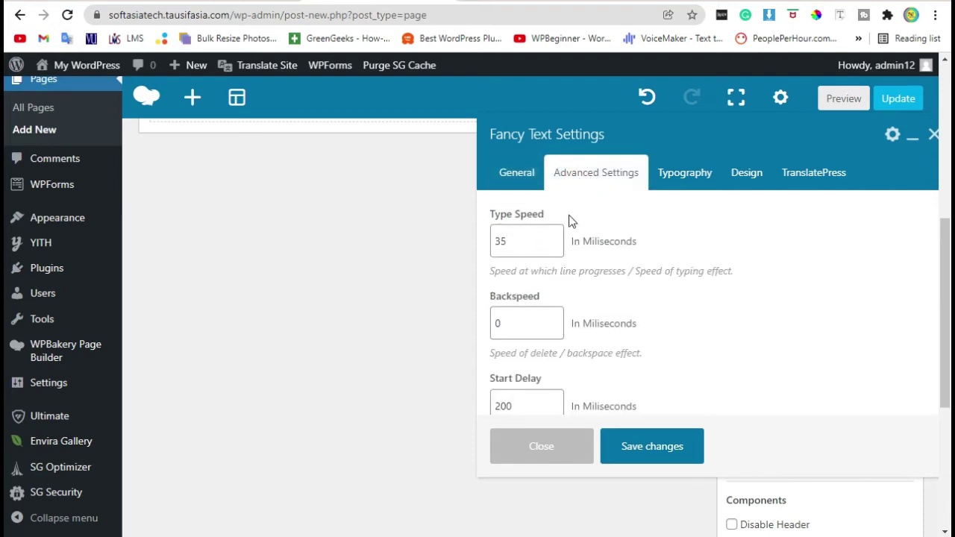
double_click(500, 243)
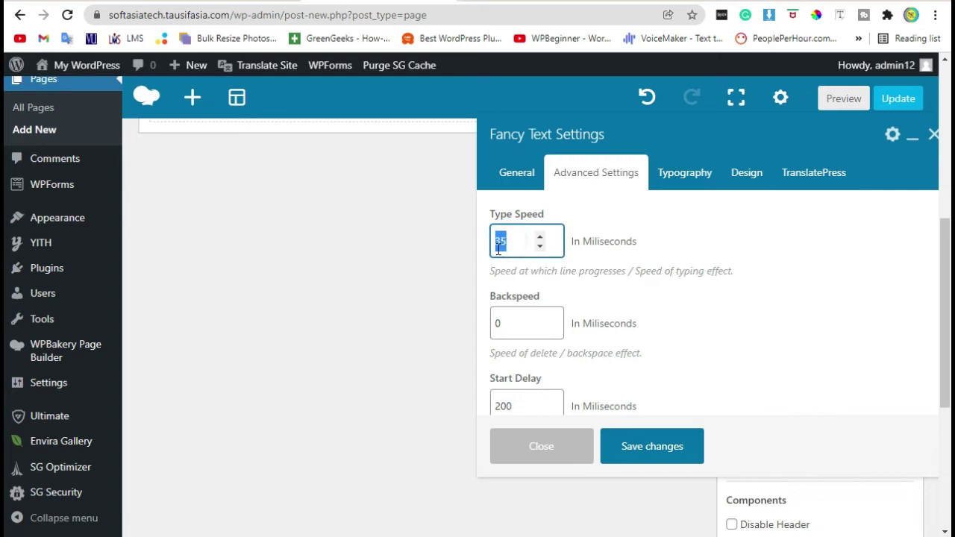
type("50")
left_click(587, 296)
scroll(586, 298, "down", 2)
scroll(572, 298, "up", 2)
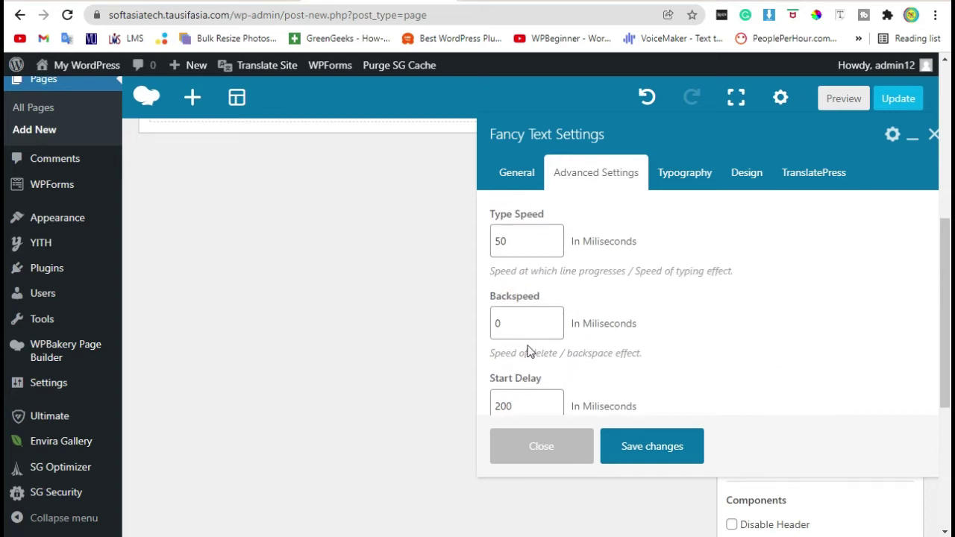
scroll(526, 348, "down", 1)
Set the delete speed to 25 and the start delay to 2
left_click_drag(528, 229, 495, 232)
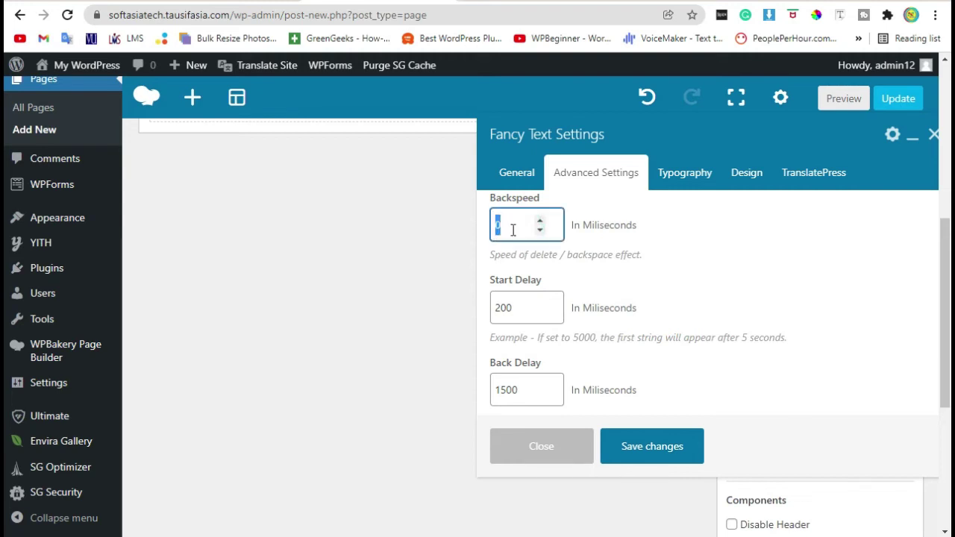
type("25")
left_click_drag(494, 281, 558, 299)
left_click(518, 315)
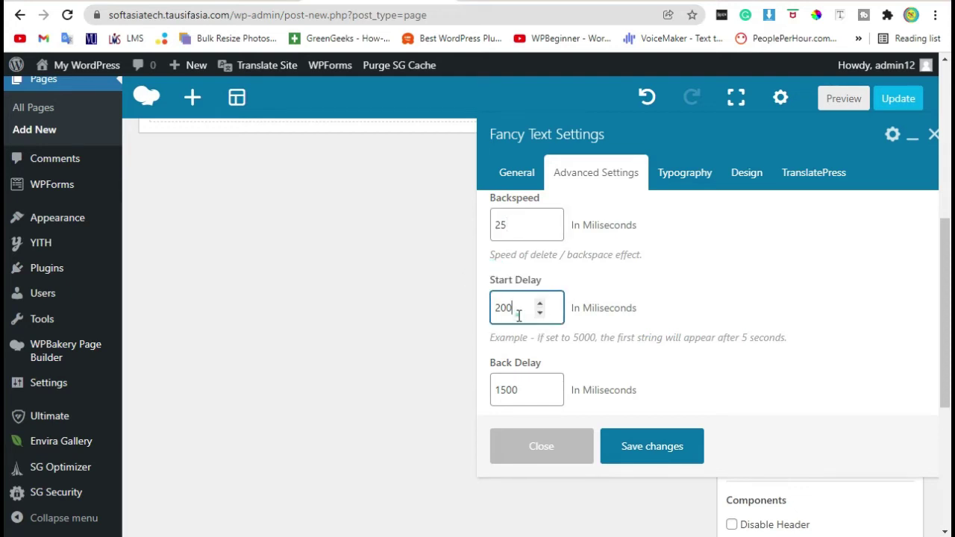
scroll(518, 315, "down", 2)
scroll(517, 318, "up", 1)
left_click_drag(489, 279, 541, 291)
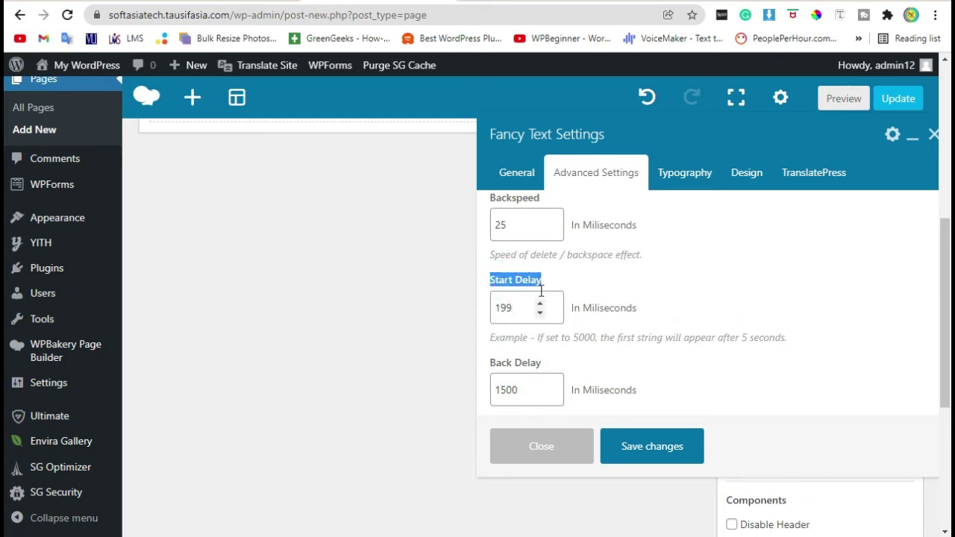
left_click(576, 307)
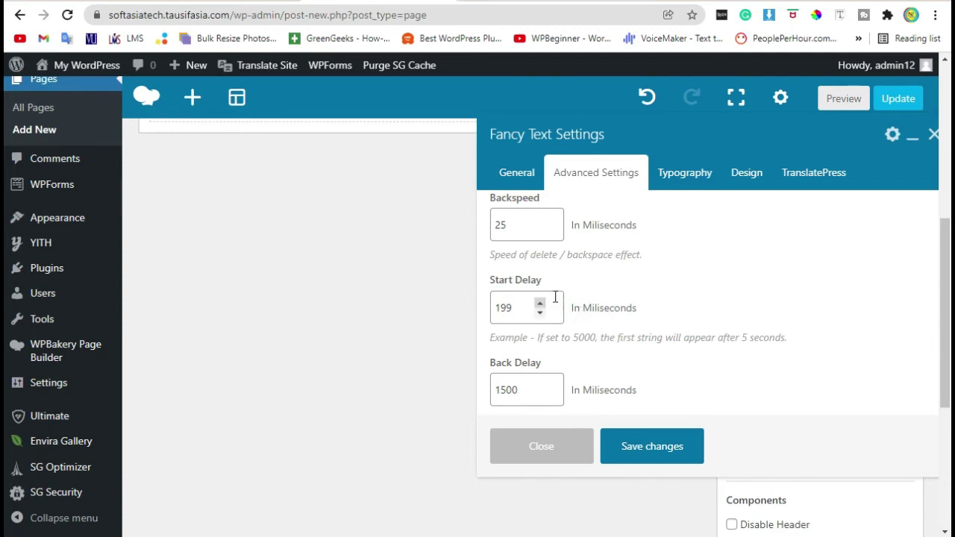
left_click_drag(518, 308, 465, 304)
type("250")
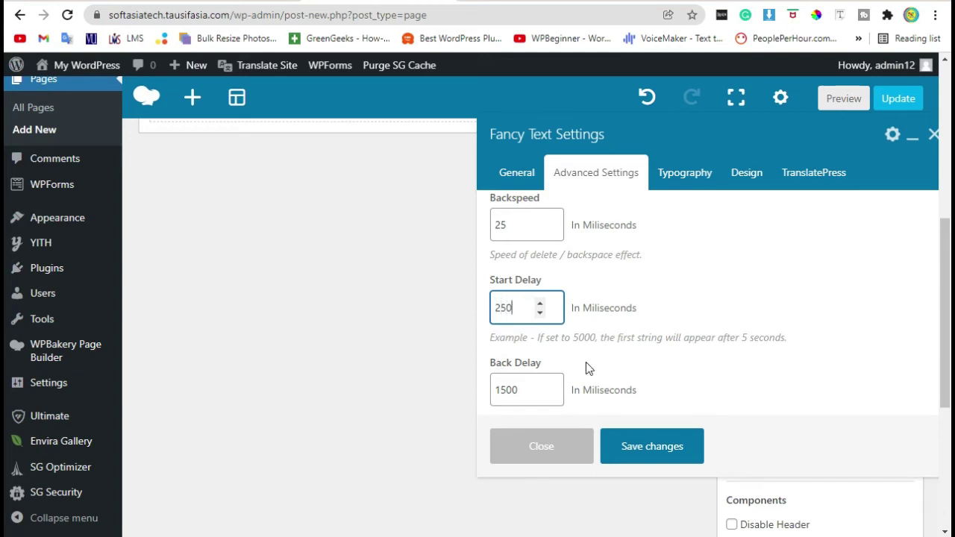
Check the 1500 ms back delay, loop and cursor options, then focus Cursor Text
scroll(627, 367, "down", 2)
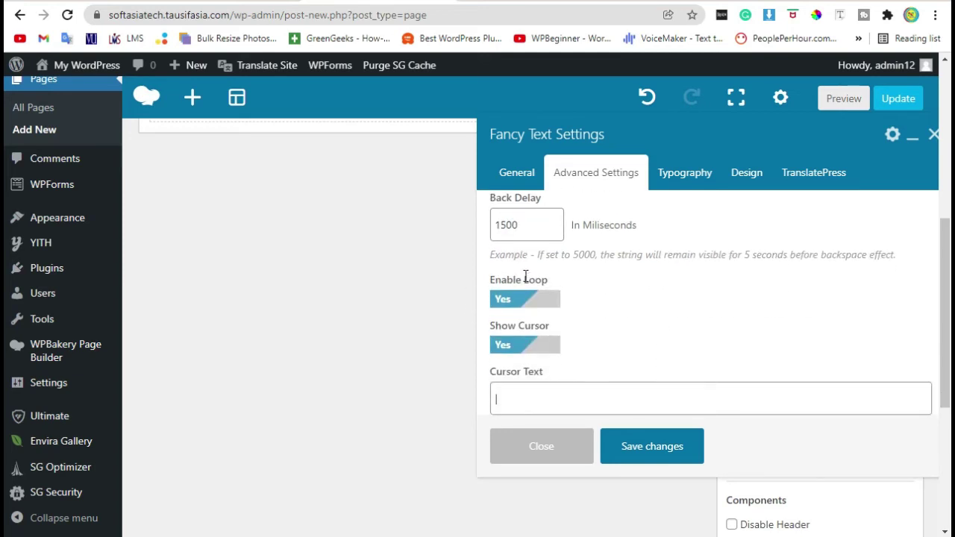
left_click_drag(511, 281, 565, 289)
left_click(565, 285)
left_click_drag(562, 284, 511, 280)
left_click(646, 290)
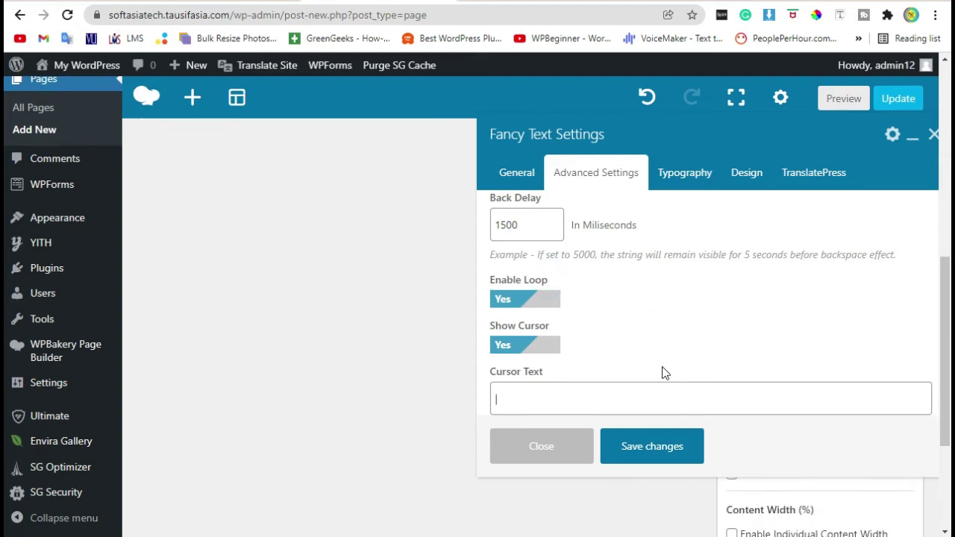
left_click(532, 402)
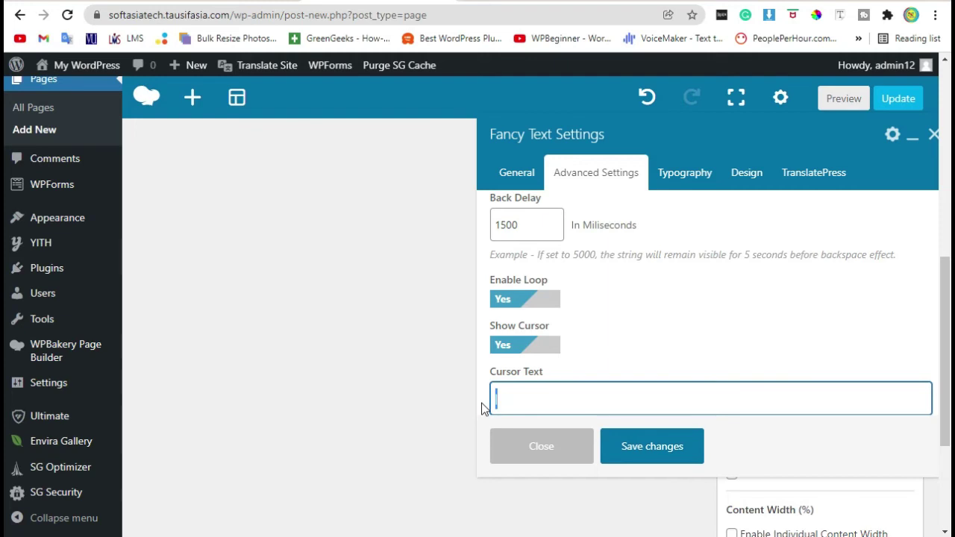
Save the Fancy Text settings and preview the Addons page animation
left_click(676, 450)
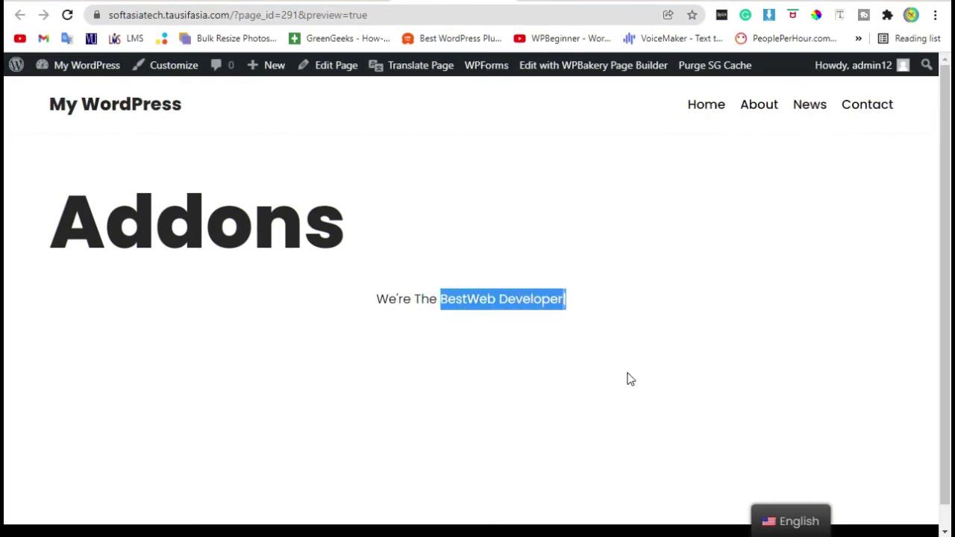
left_click(570, 386)
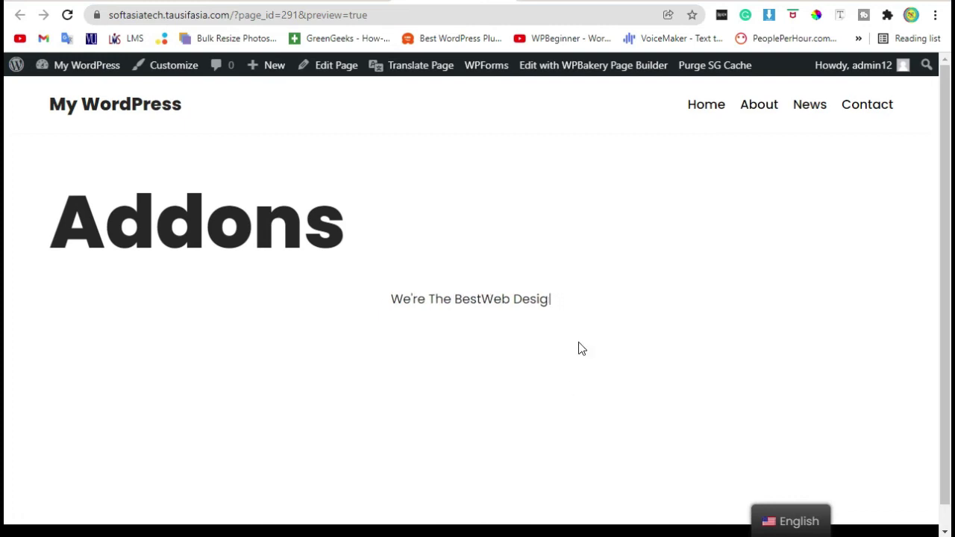
left_click(502, 298)
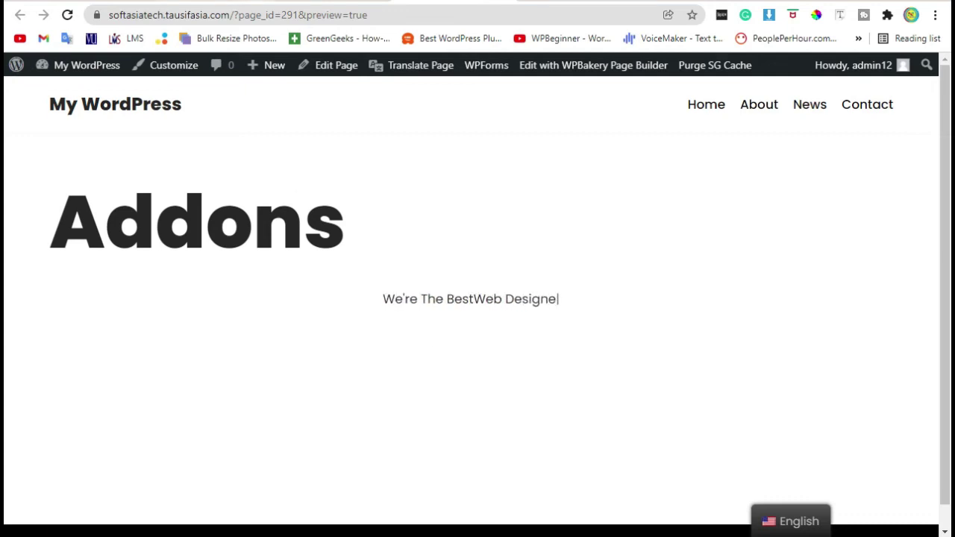
Back in the editor, set the Fancy Text effect to Slide Up
key("ctrl+w")
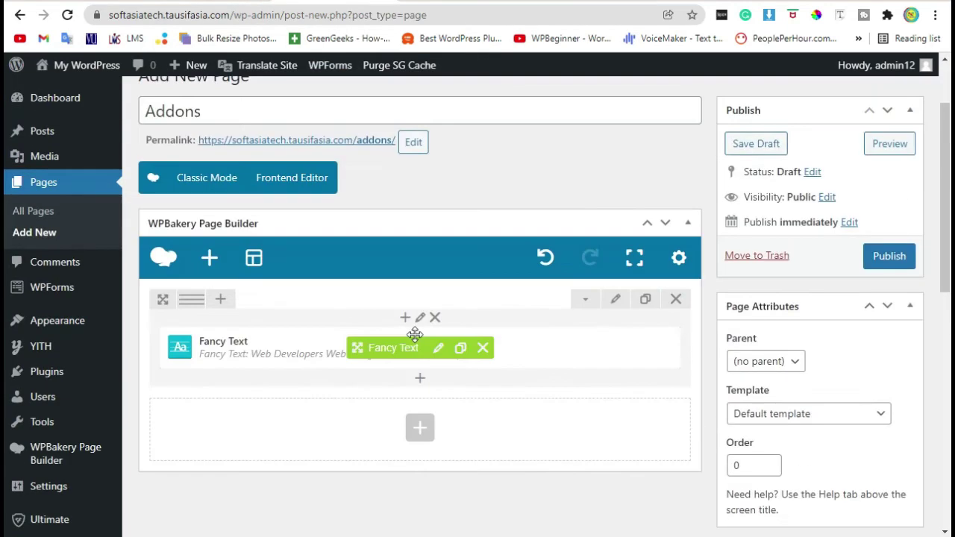
left_click(438, 350)
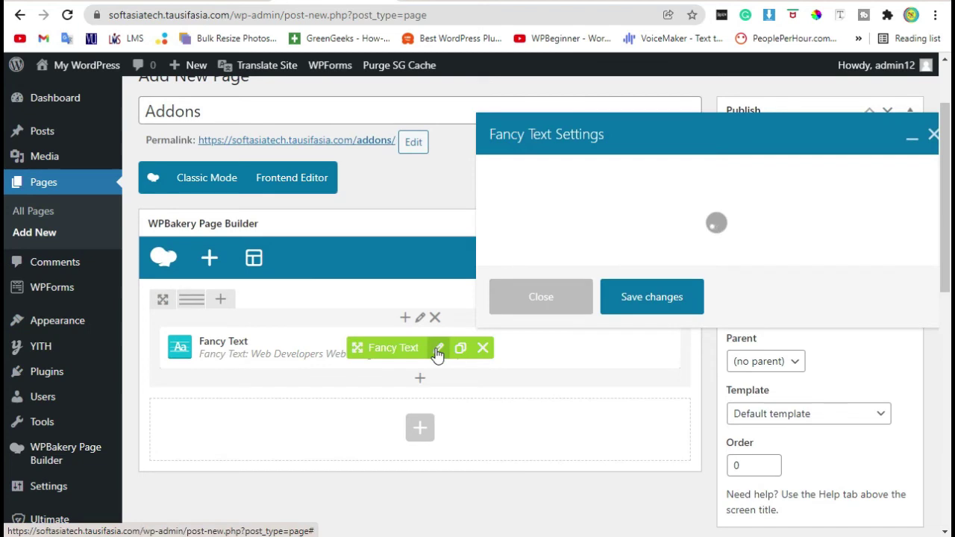
scroll(623, 331, "down", 2)
scroll(618, 327, "down", 2)
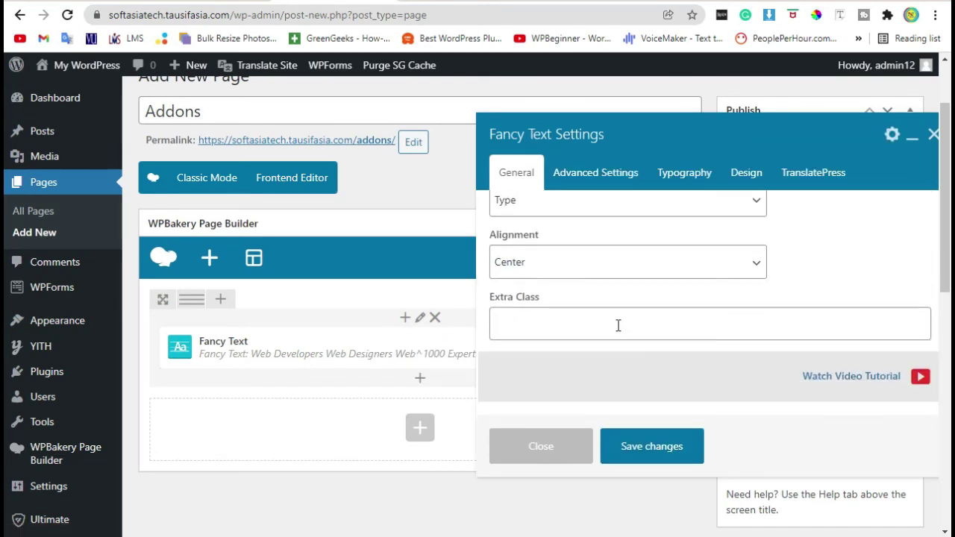
scroll(616, 328, "up", 2)
left_click(506, 299)
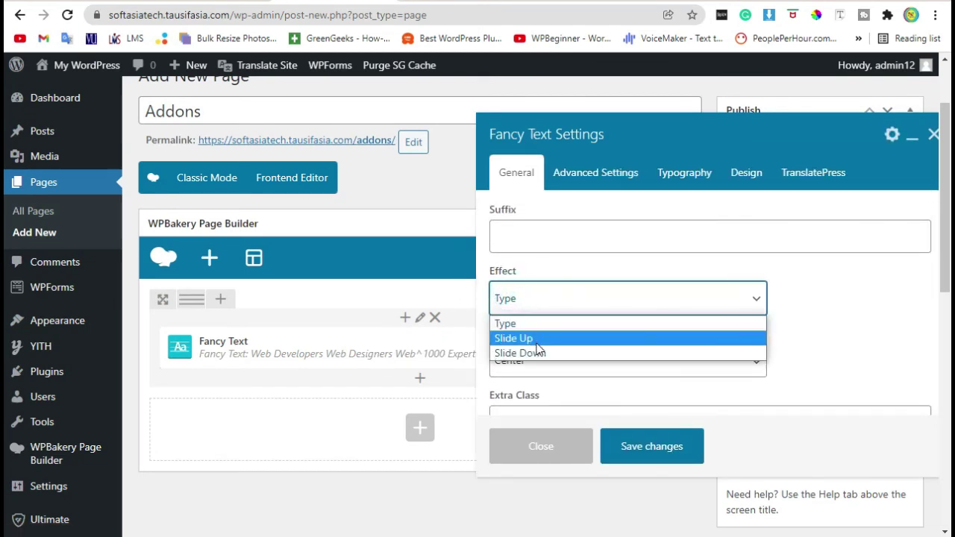
left_click(537, 343)
Delete '^1000' so the third string reads 'Web Experts'
scroll(546, 337, "down", 2)
scroll(550, 314, "up", 3)
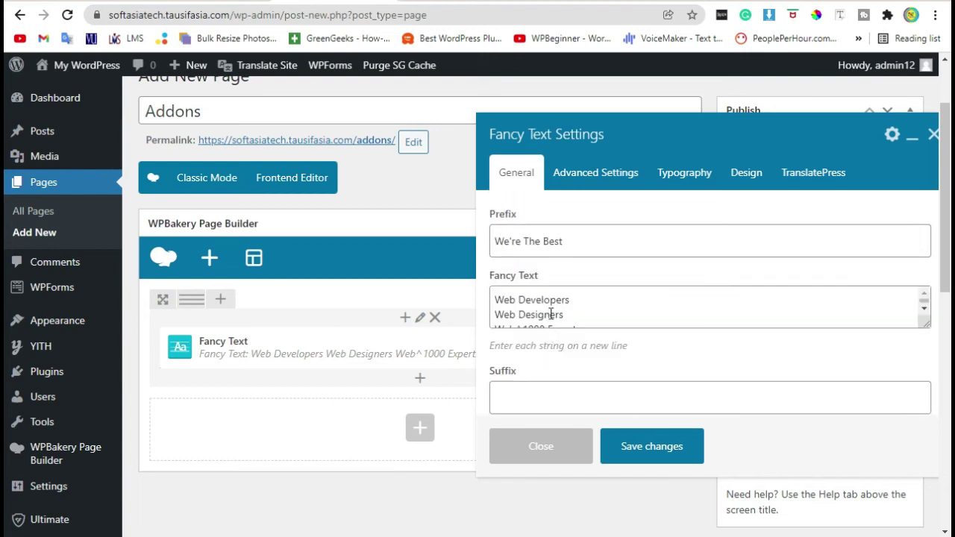
scroll(553, 304, "down", 1)
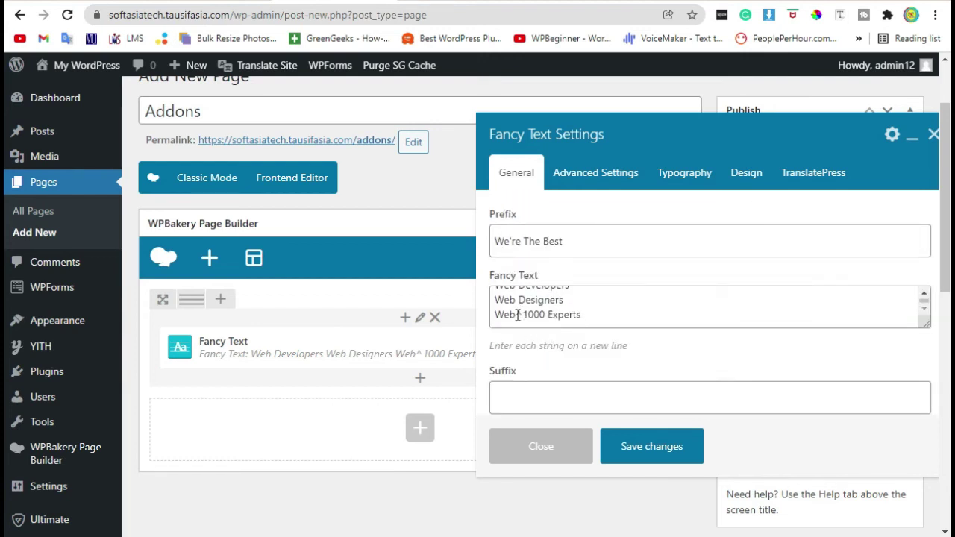
left_click_drag(517, 315, 546, 314)
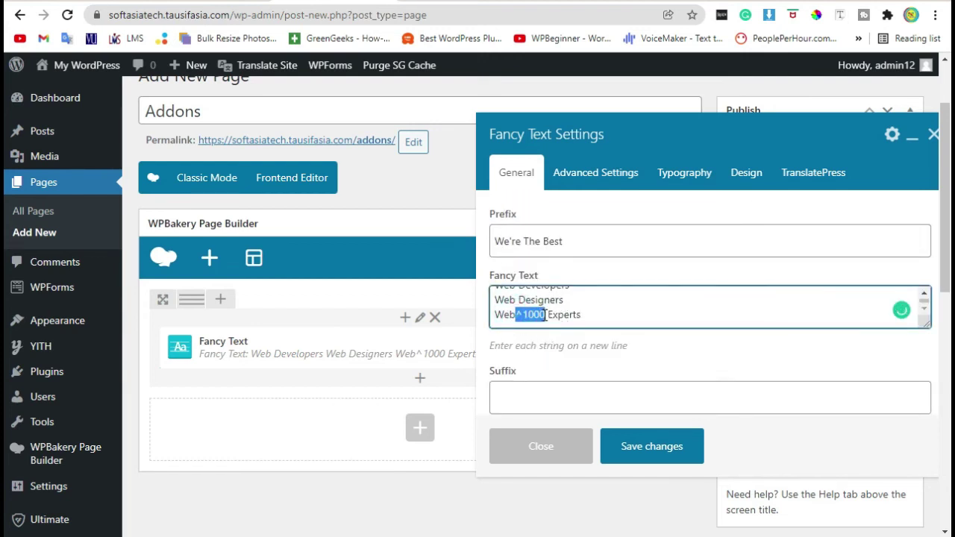
key("BackSpace")
key("BackSpace")
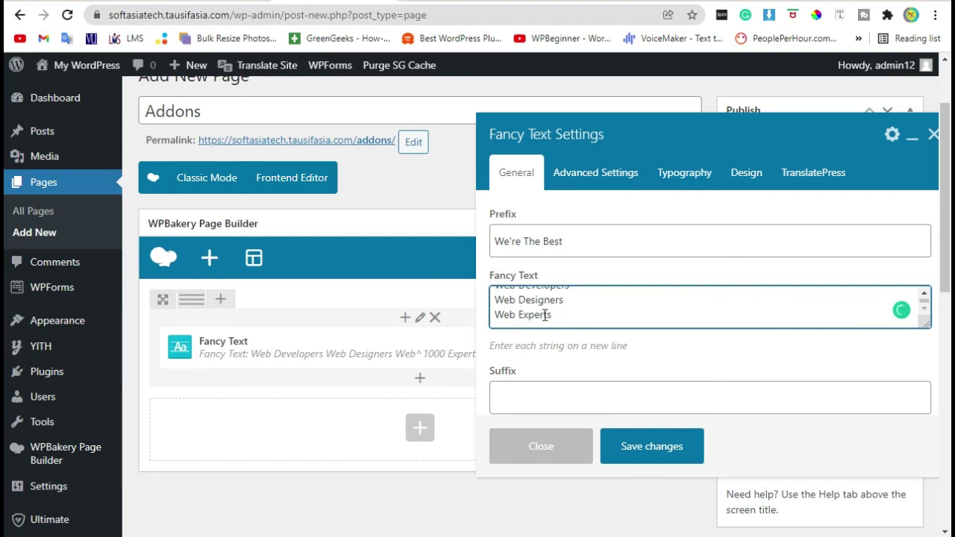
left_click(590, 172)
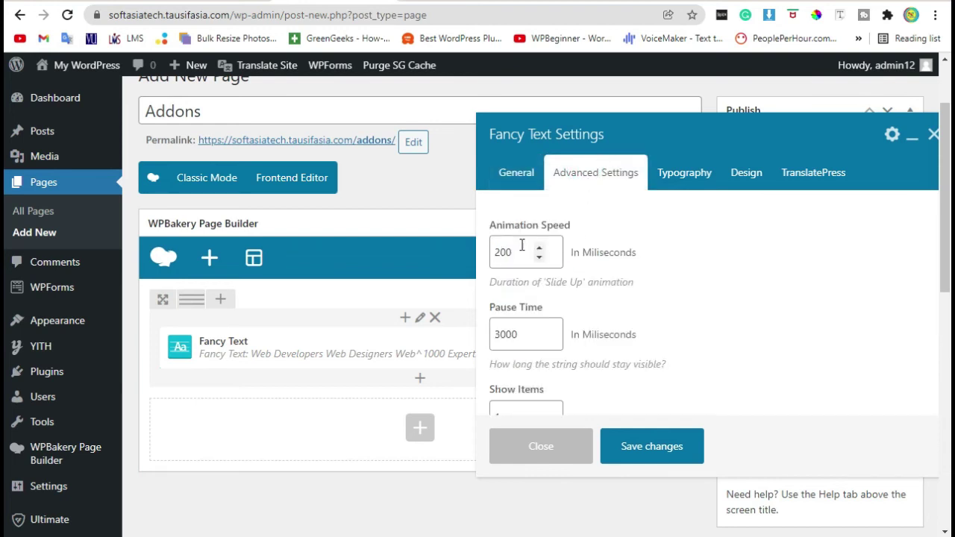
Set the Fancy Text Animation Speed to 2000 and Pause Time to 3500
mouse_move(586, 228)
left_mouse_down()
mouse_move(497, 225)
mouse_move(485, 252)
left_mouse_up()
type("20")
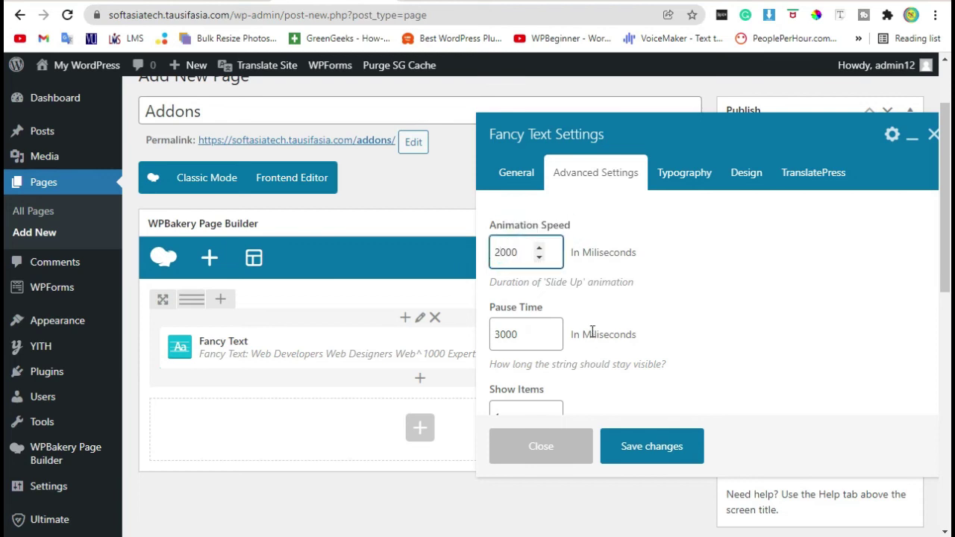
scroll(592, 332, "down", 3)
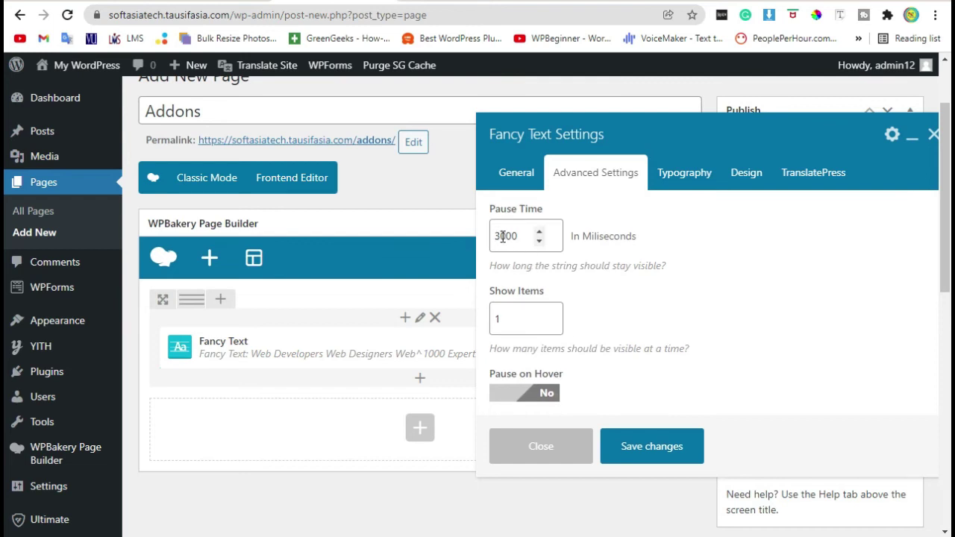
left_click_drag(503, 236, 489, 245)
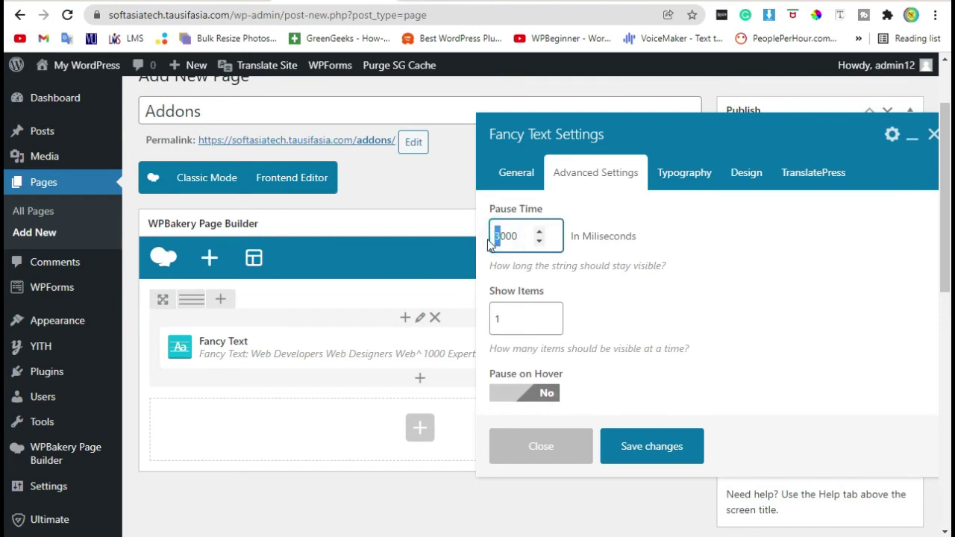
type("35")
left_click(580, 309)
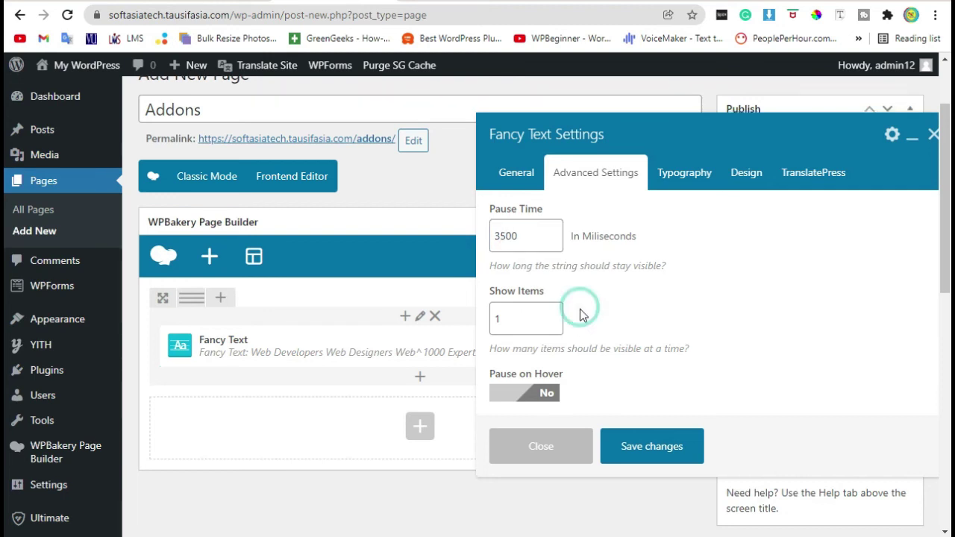
Set Pause on Hover to Yes and save the Fancy Text settings
scroll(580, 309, "down", 2)
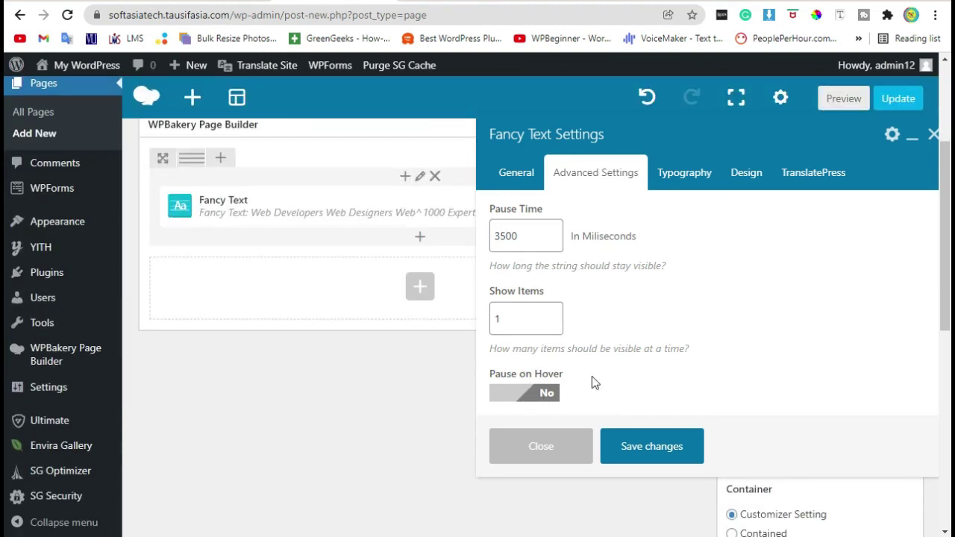
triple_click(498, 379)
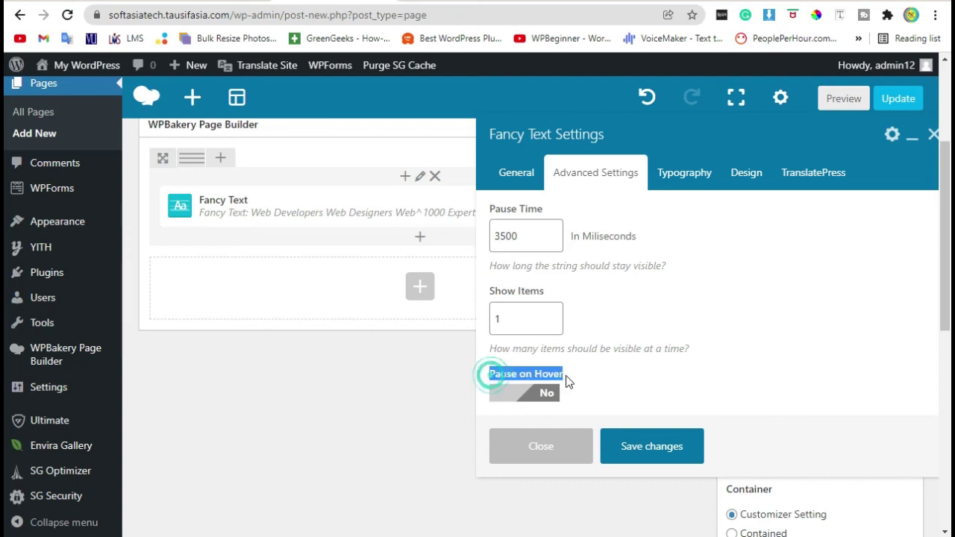
left_click(494, 390)
left_click(620, 384)
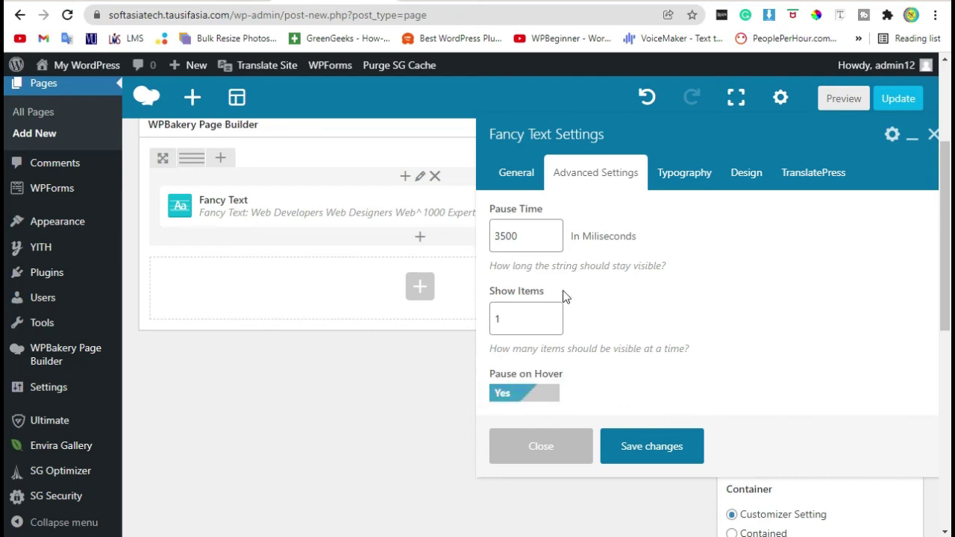
scroll(572, 296, "up", 2)
scroll(572, 296, "down", 2)
left_click(687, 451)
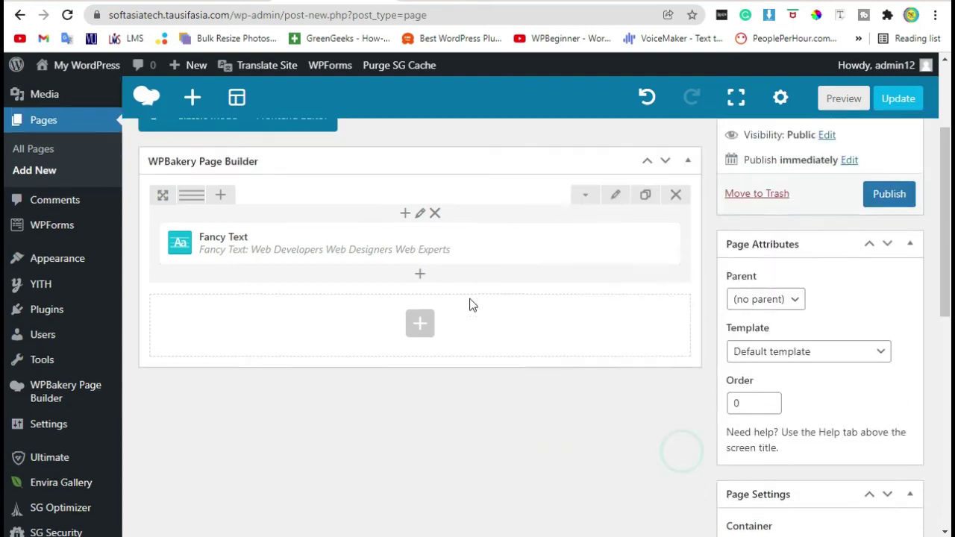
scroll(470, 303, "up", 5)
Preview the Addons page's slide-up 'We're The Best' text, then return to the page editor
left_click(890, 242)
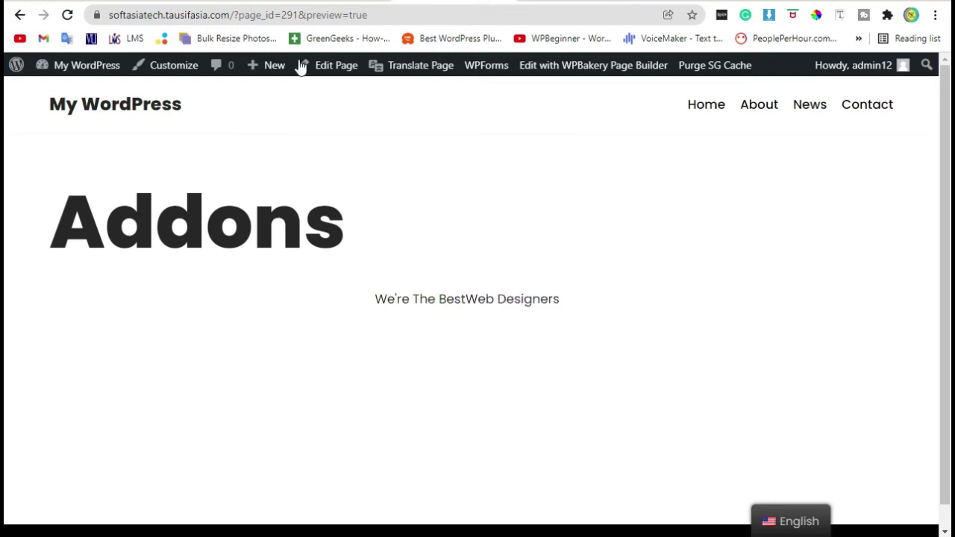
key("ctrl+w")
Reopen the Fancy Text settings and insert a space before 'Web Developers', checking the prefix
scroll(631, 366, "down", 3)
scroll(410, 345, "up", 1)
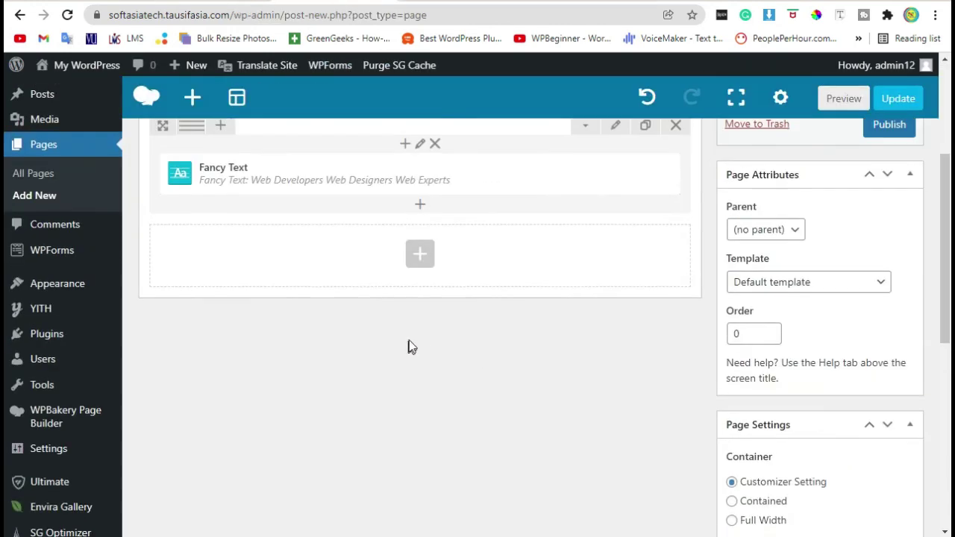
left_click(441, 208)
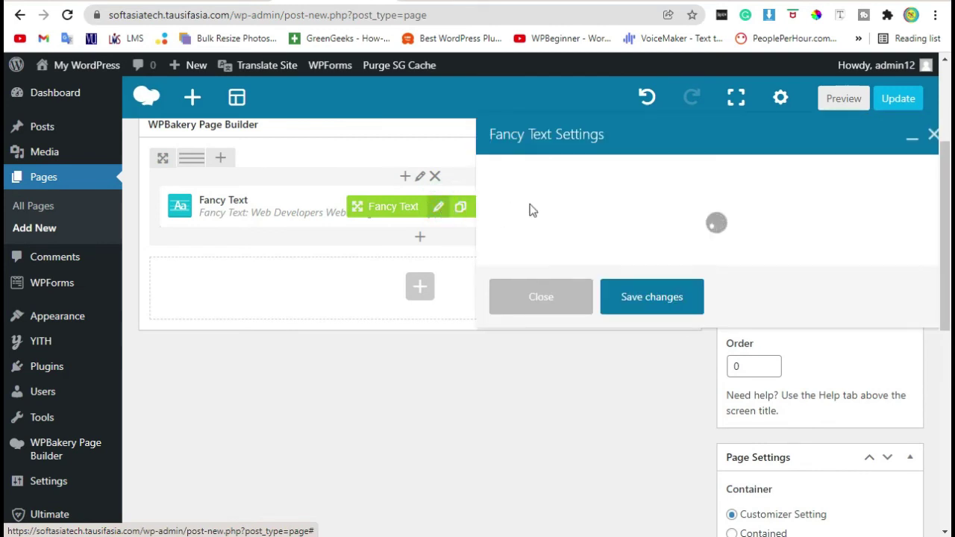
left_click(508, 304)
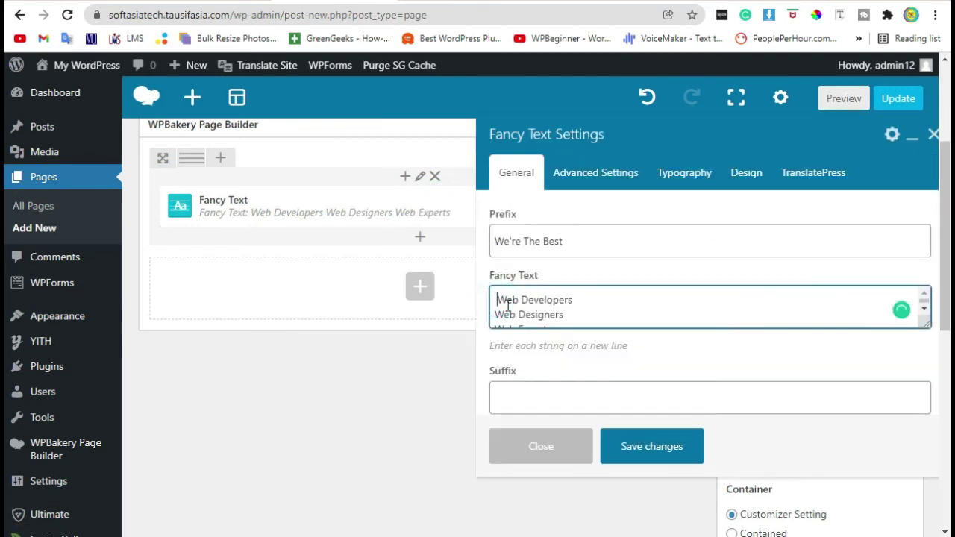
key("Down")
left_click(590, 240)
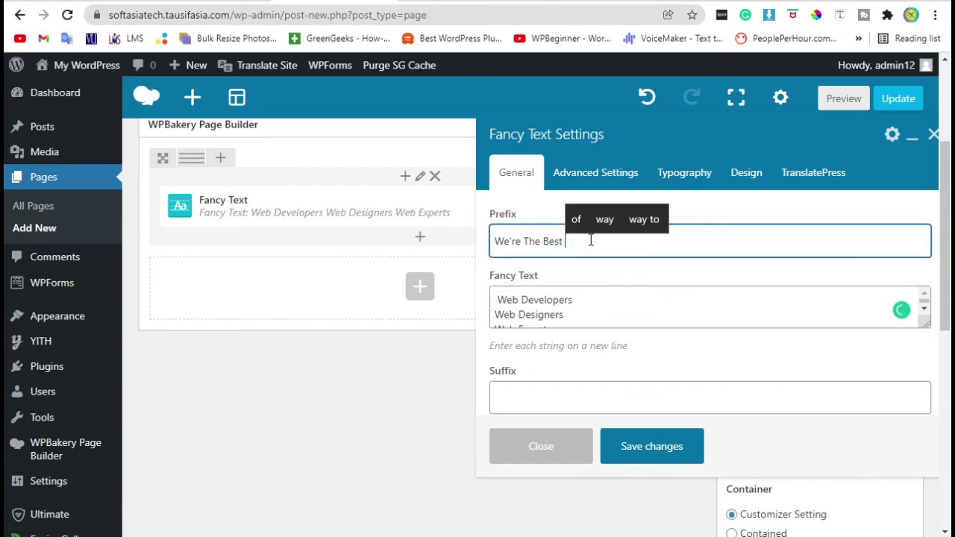
left_click(514, 317)
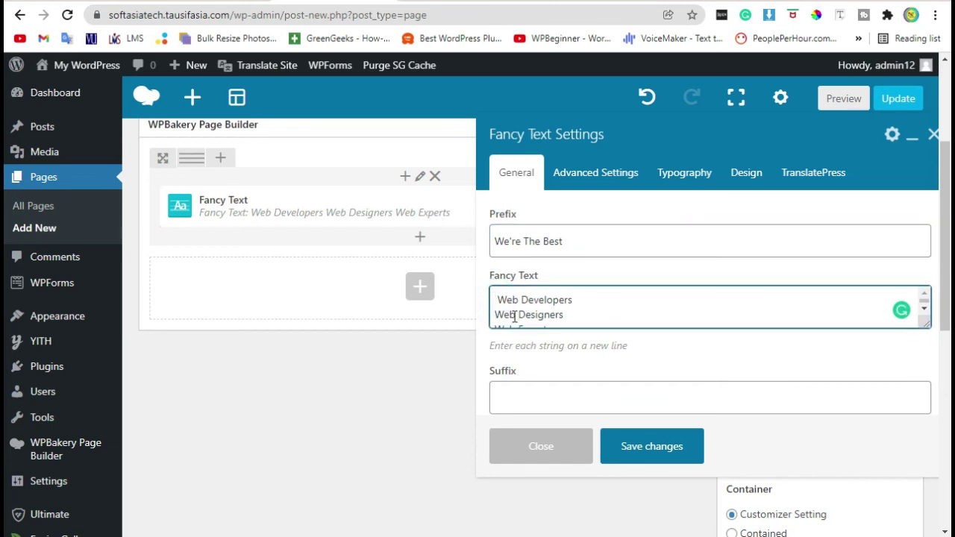